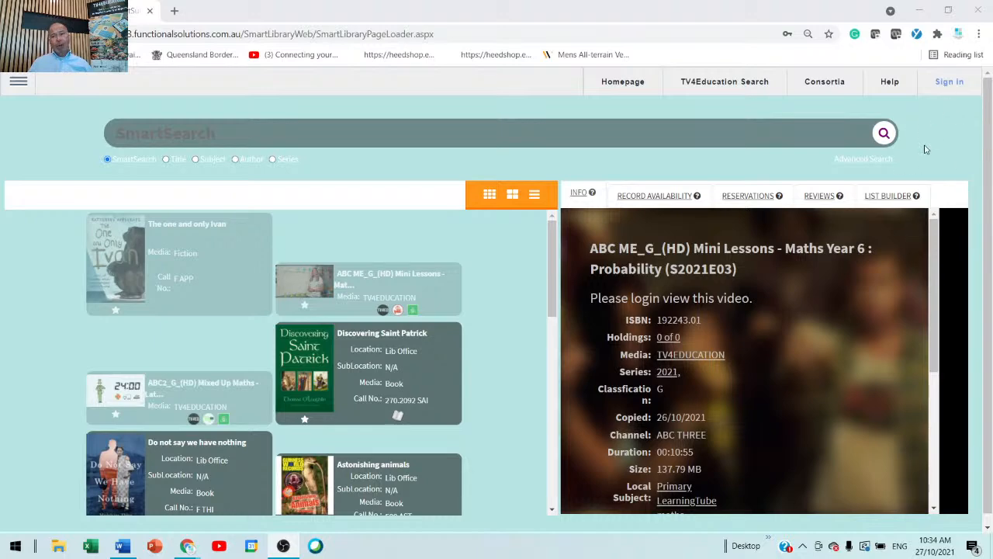
# Sign in to the library system with the library account's username and password.
pyautogui.click(946, 89)
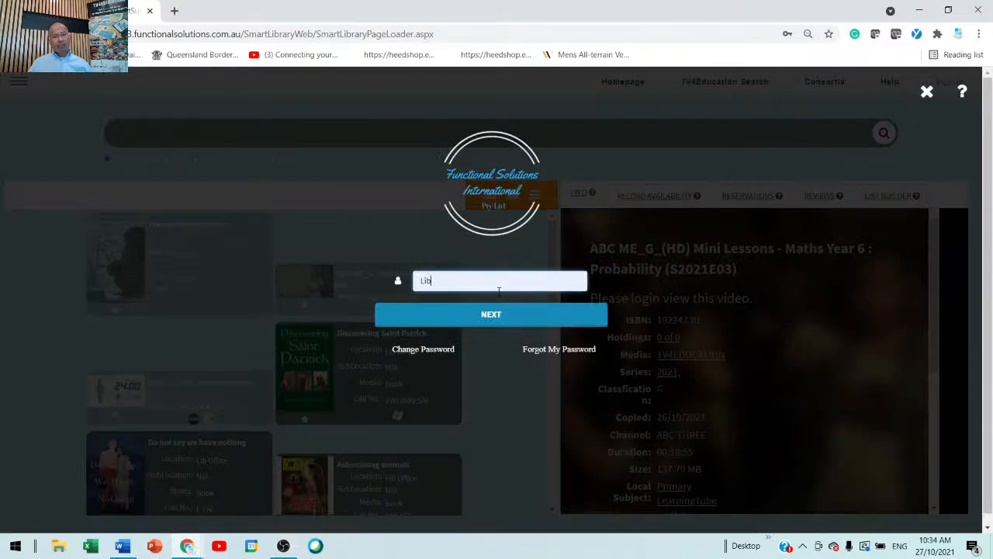
pyautogui.click(499, 324)
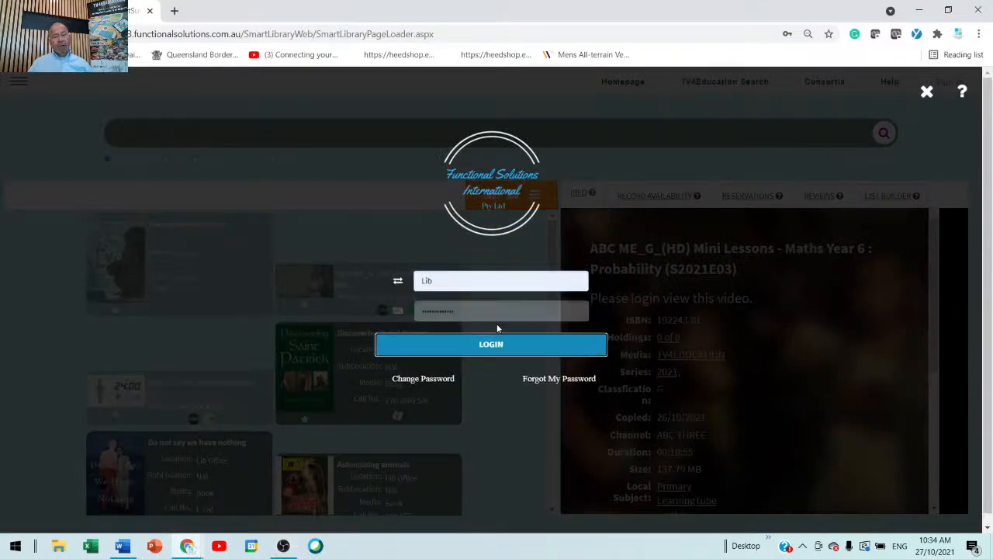
pyautogui.click(494, 361)
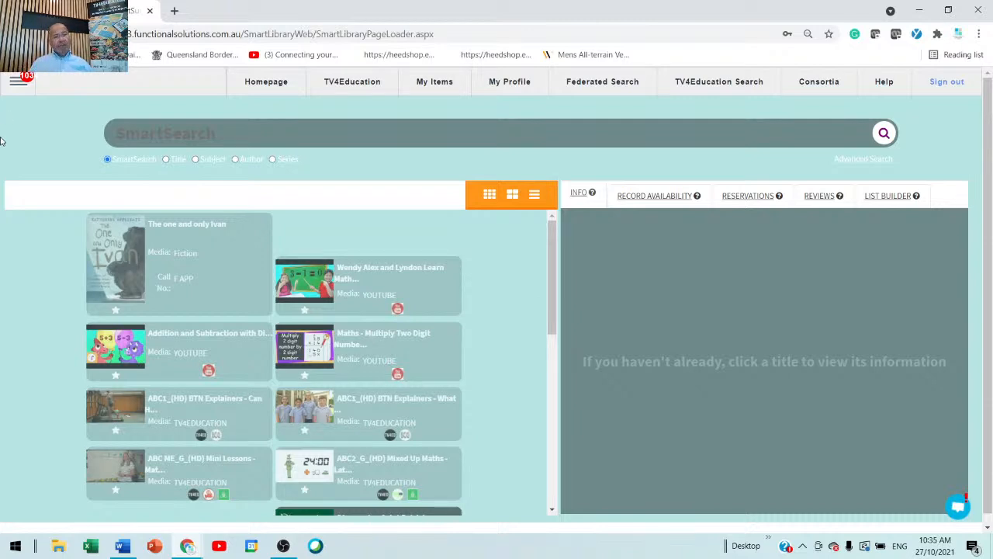
# Open the Authority Editor from the Configuration section.
pyautogui.click(17, 81)
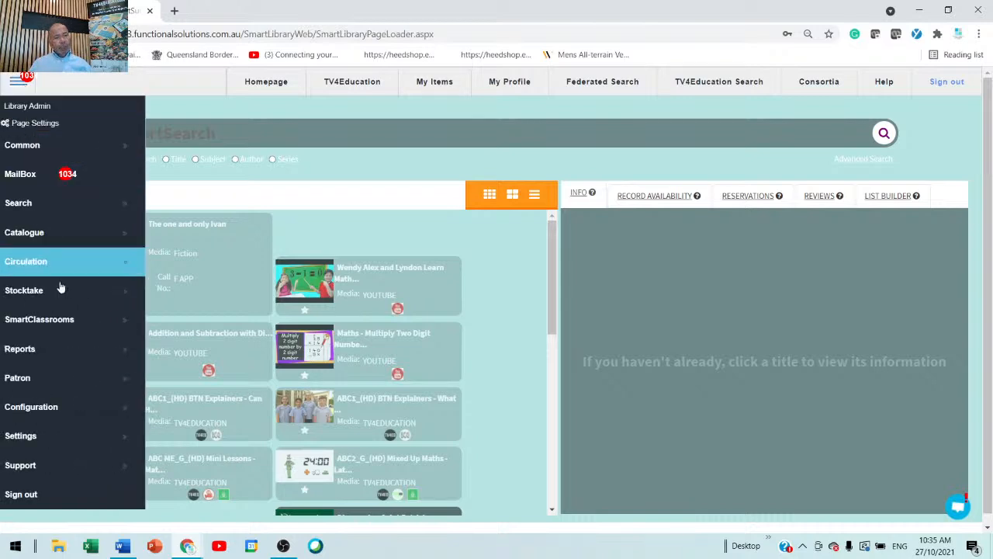
pyautogui.click(55, 417)
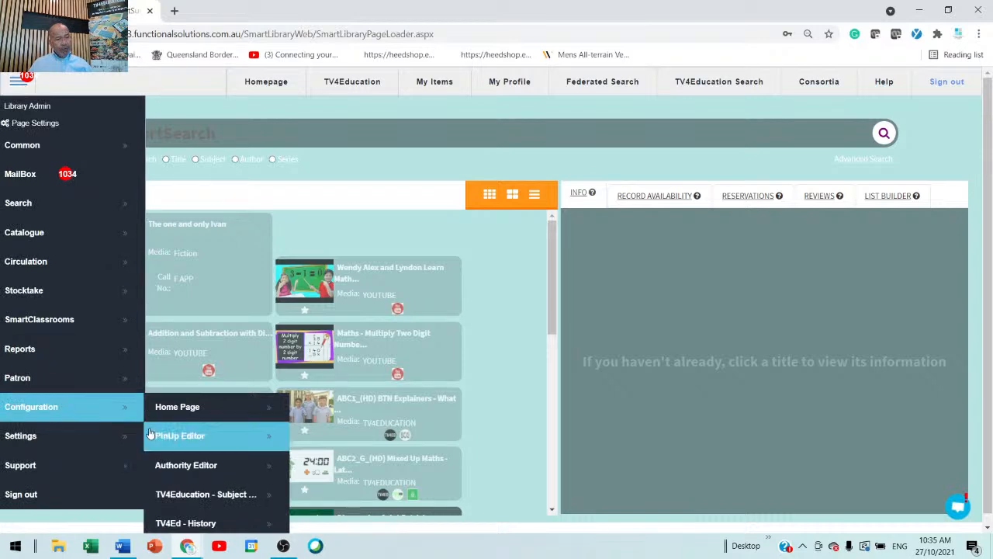
pyautogui.scroll(-2, 186, 434)
pyautogui.scroll(1, 186, 434)
pyautogui.scroll(2, 185, 434)
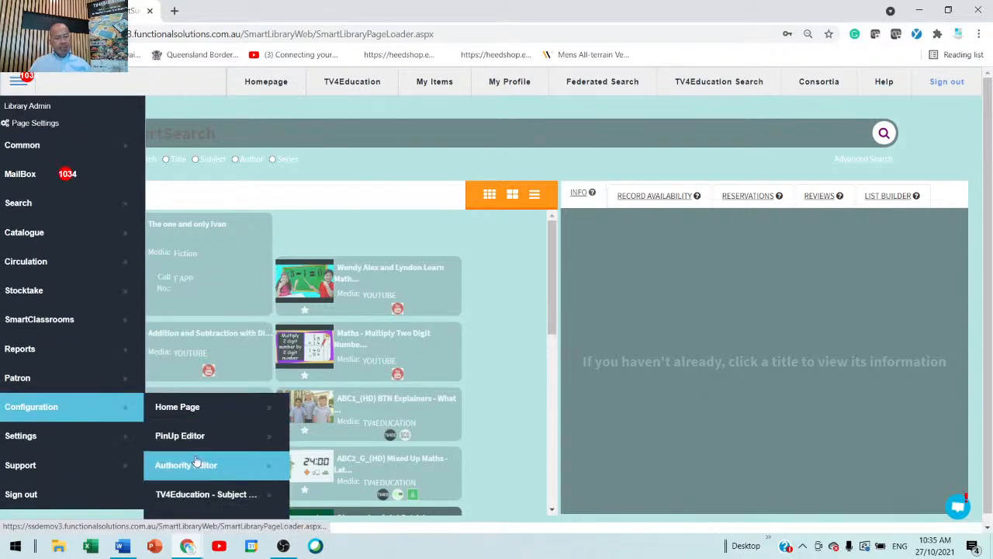
pyautogui.scroll(-2, 204, 443)
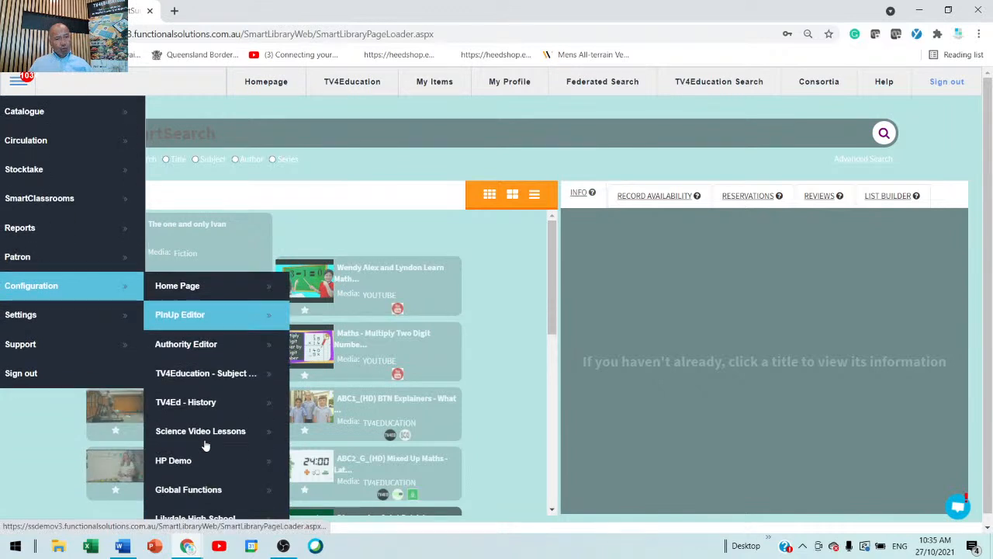
pyautogui.click(215, 348)
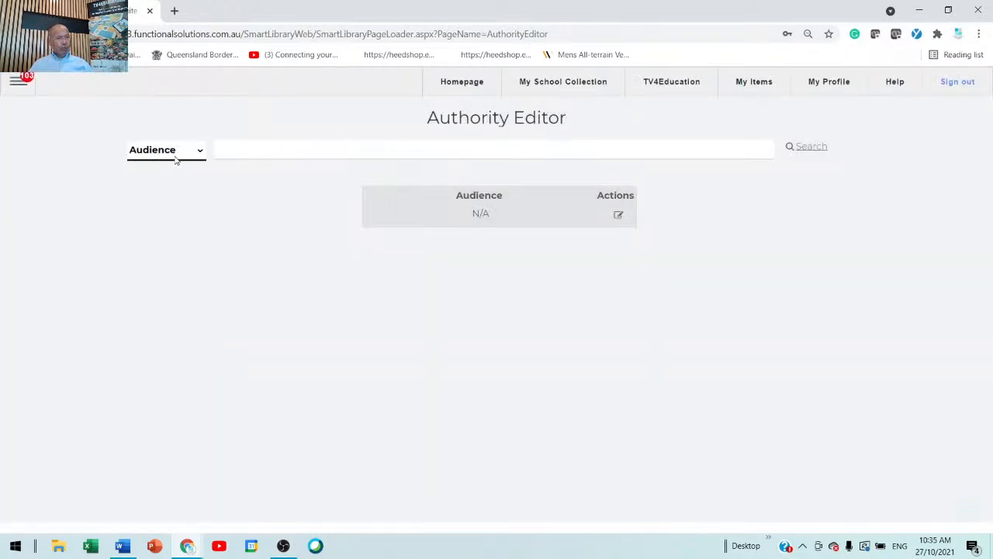
# Show the Classgrade authority list and look through its entries.
pyautogui.click(194, 156)
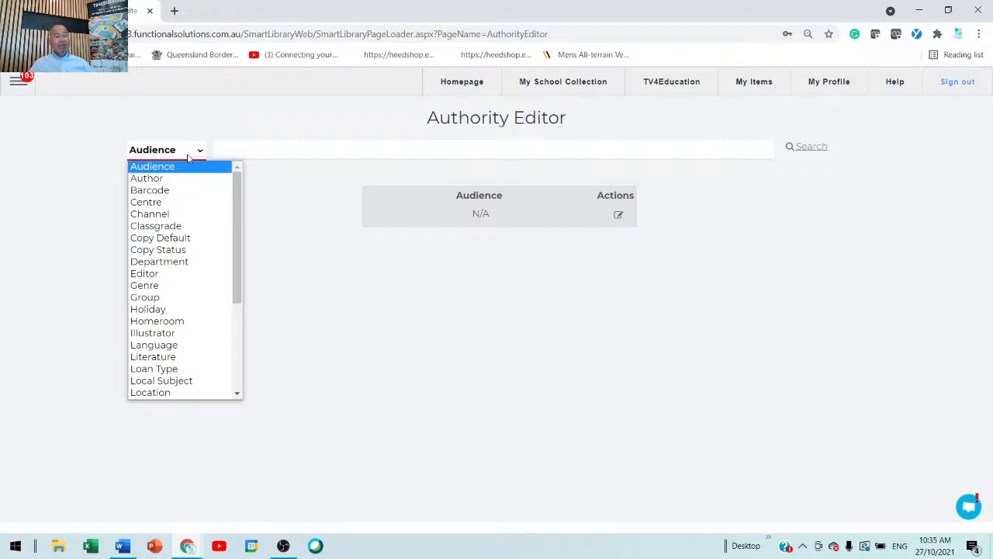
pyautogui.click(165, 226)
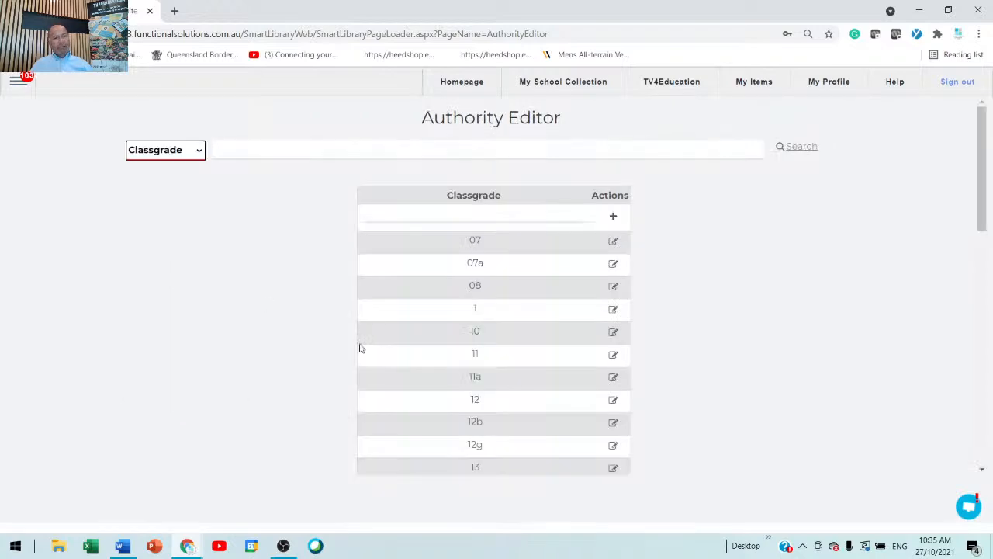
pyautogui.scroll(-2, 492, 391)
pyautogui.scroll(-2, 491, 400)
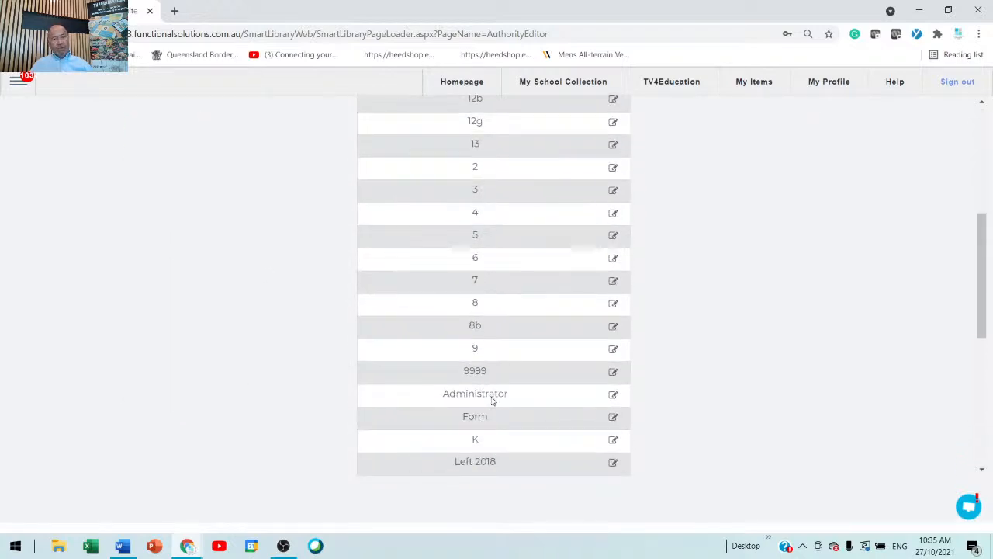
pyautogui.scroll(2, 492, 400)
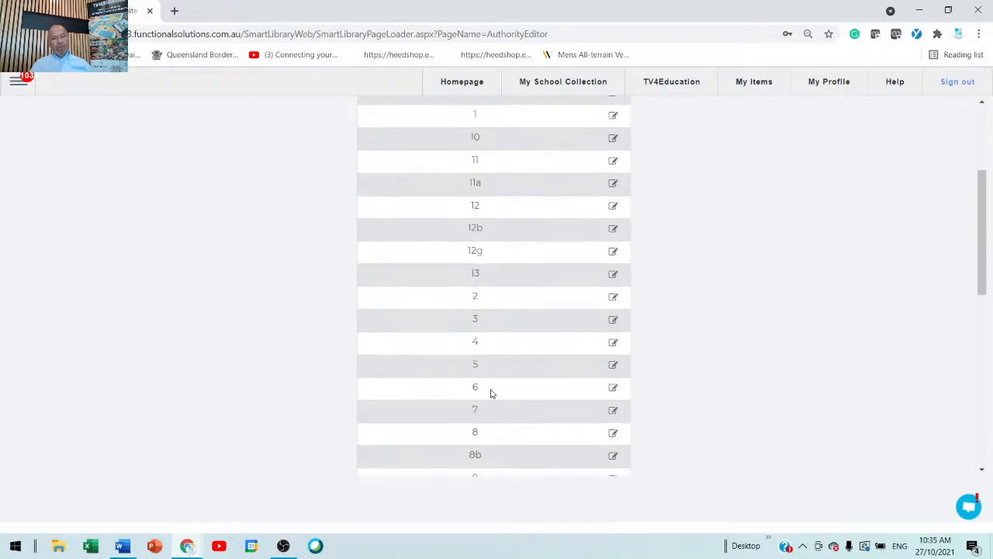
pyautogui.scroll(2, 478, 362)
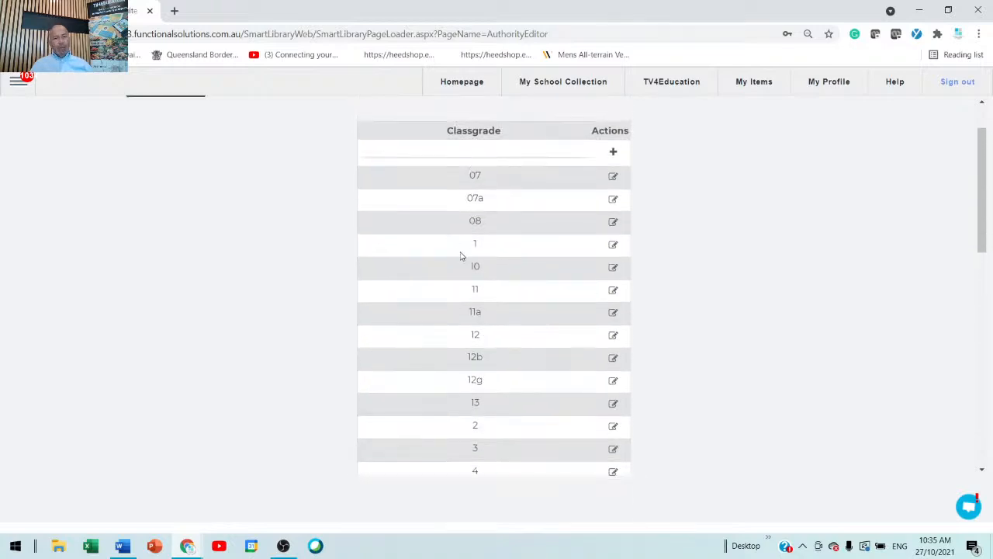
# Review the security level and loan settings of class grades 1 and 3, closing each record without changes.
pyautogui.click(613, 249)
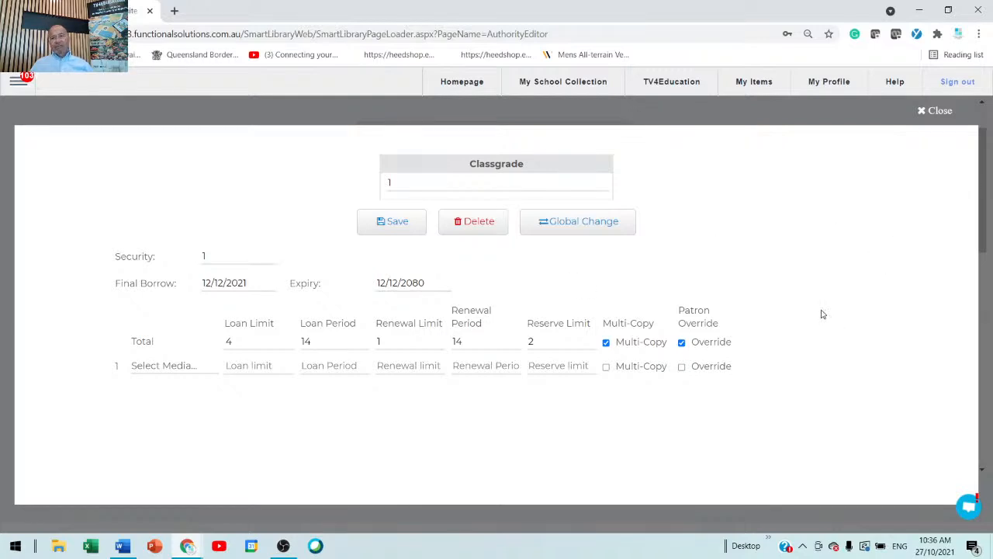
pyautogui.click(924, 114)
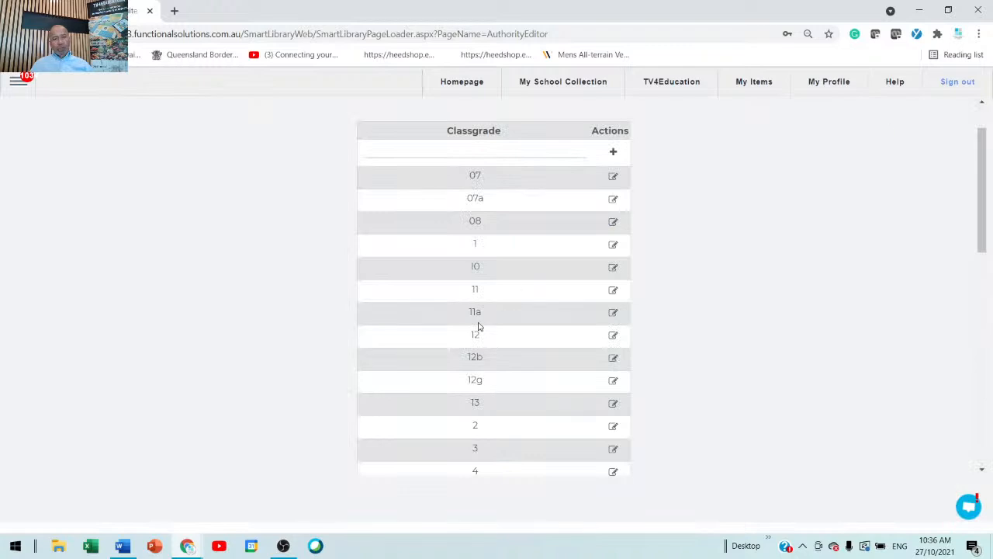
pyautogui.scroll(-1, 457, 358)
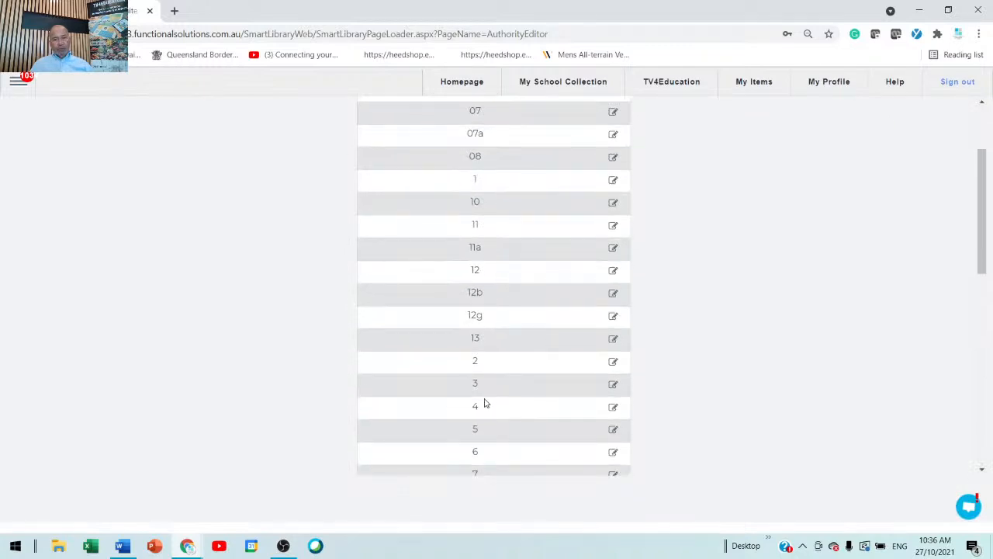
pyautogui.click(613, 385)
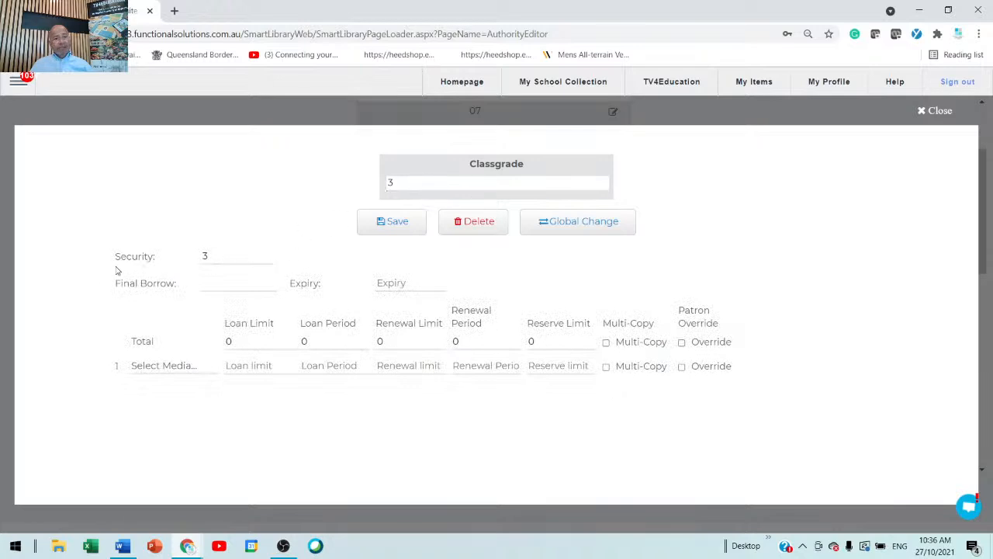
pyautogui.click(923, 112)
# Review the security level and loan settings of class grade 5, then close its record without changes.
pyautogui.scroll(-2, 563, 191)
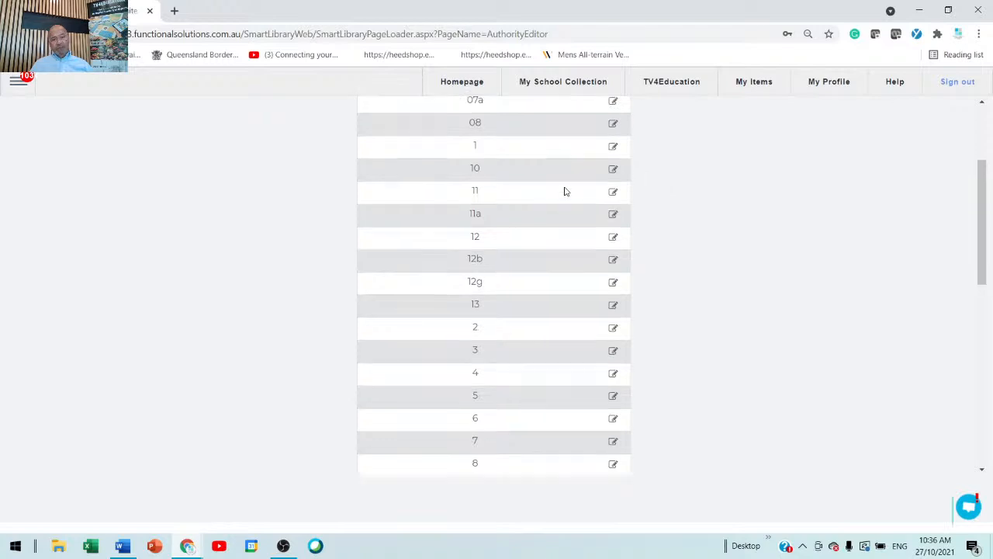
pyautogui.click(615, 303)
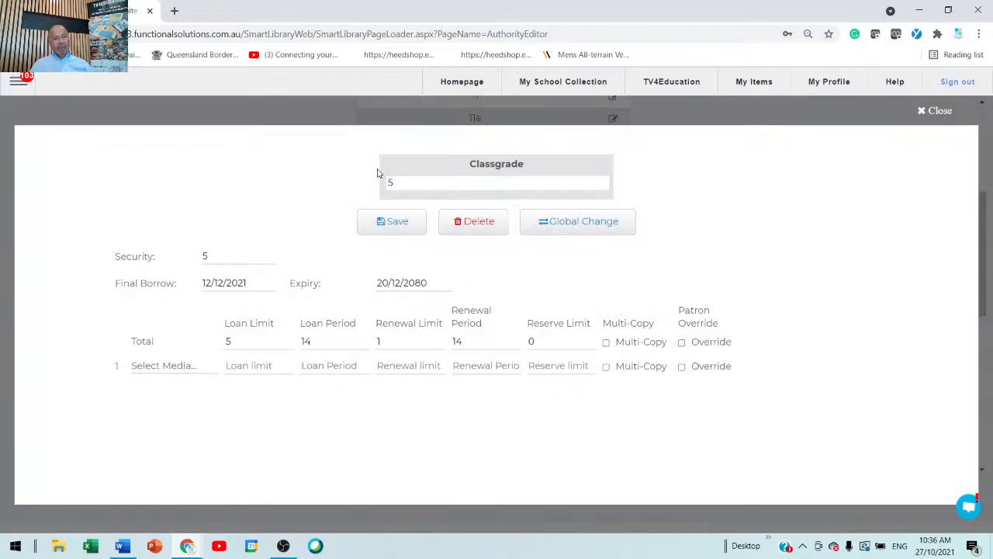
pyautogui.click(224, 250)
pyautogui.doubleClick(428, 186)
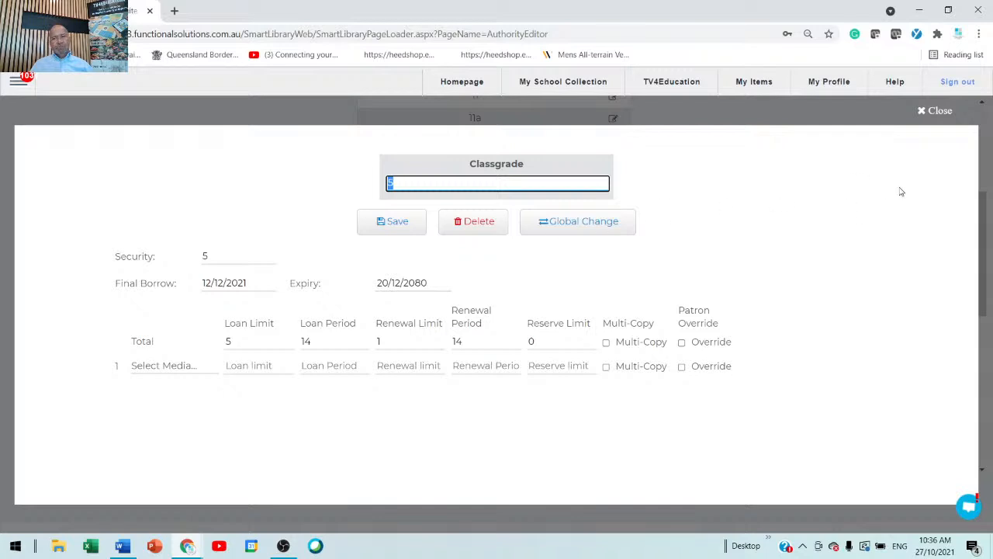
pyautogui.click(924, 112)
# Examine the STAFF class grade's security level and borrowing limits, then close its record without changes.
pyautogui.scroll(-3, 517, 246)
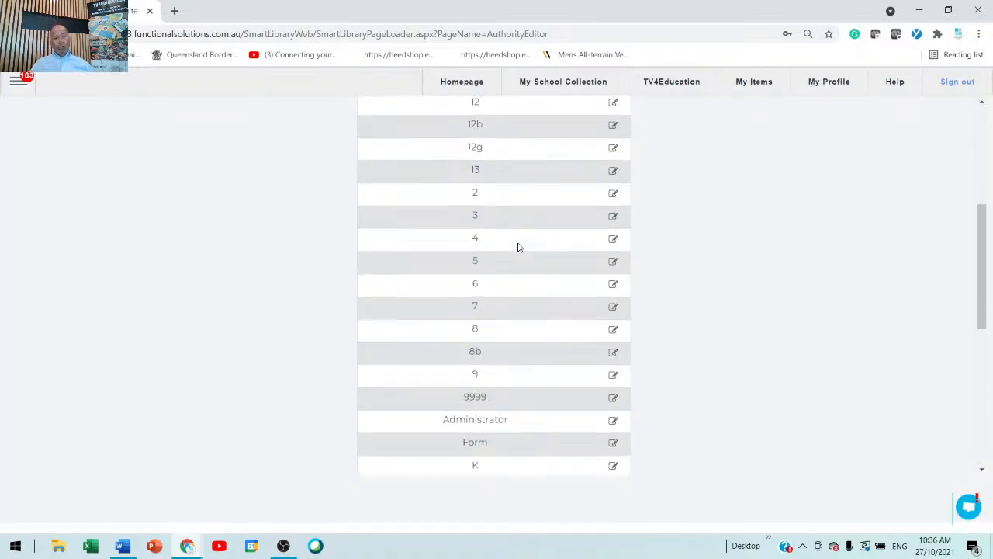
pyautogui.scroll(-2, 518, 245)
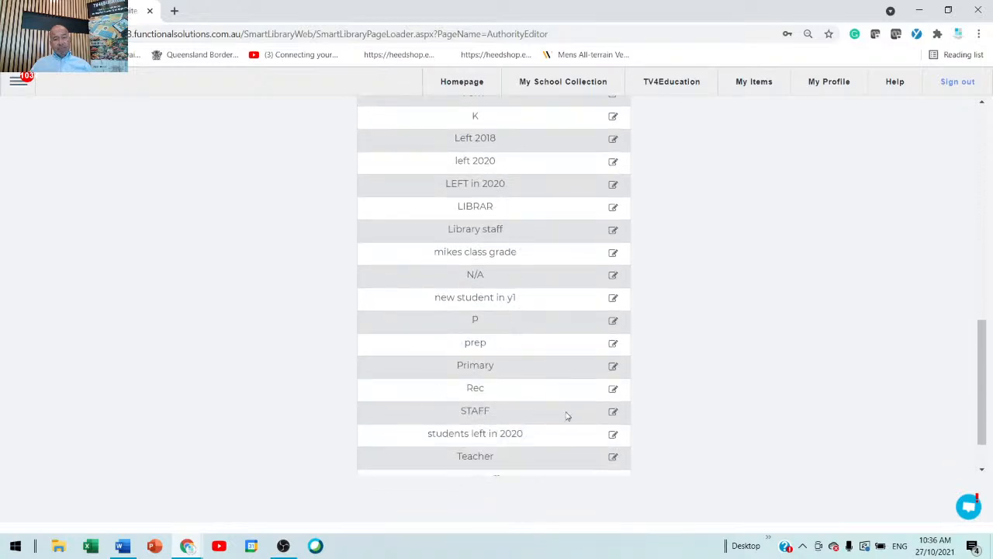
pyautogui.click(613, 412)
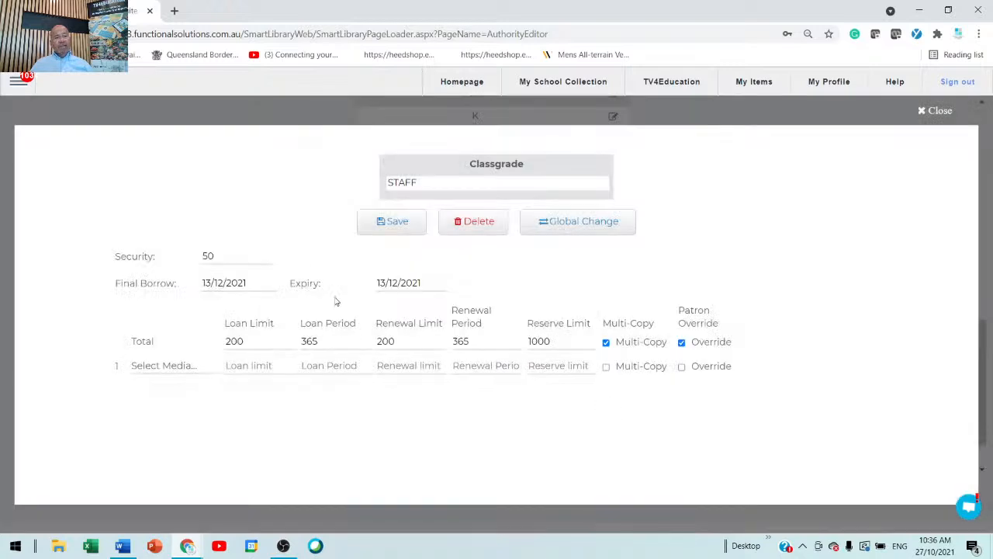
pyautogui.moveTo(260, 255); pyautogui.dragTo(81, 255)
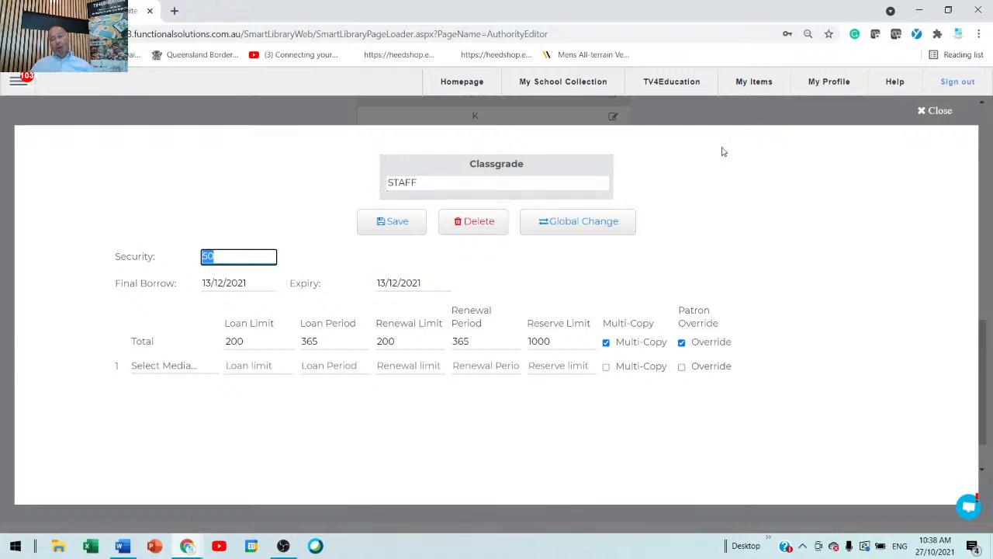
pyautogui.click(933, 111)
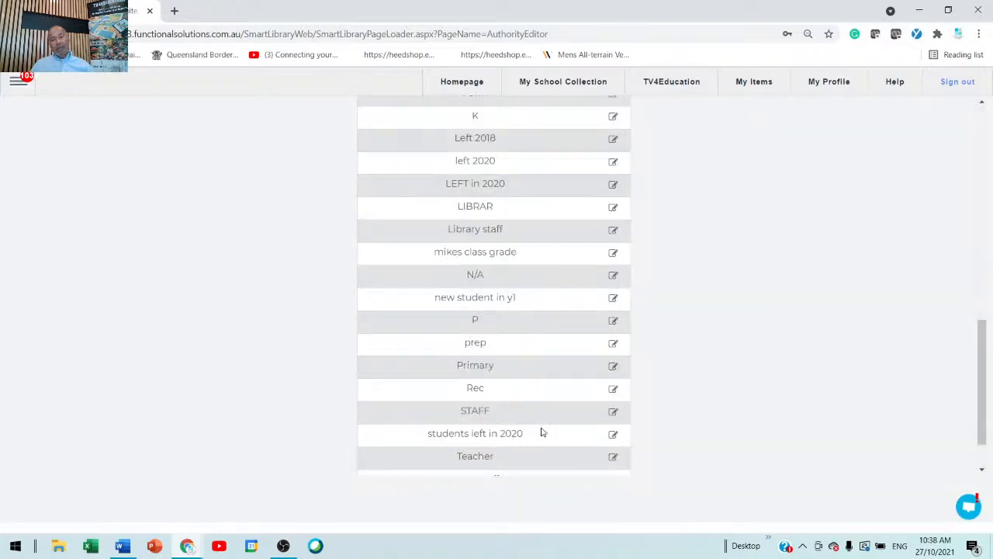
# Set the Administrator class grade's security level to 9999.
pyautogui.scroll(-2, 541, 432)
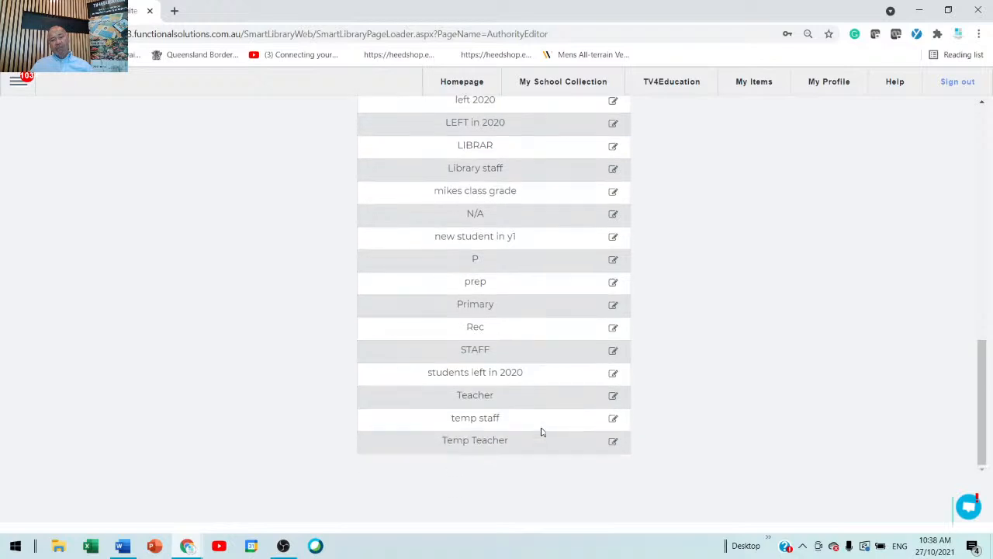
pyautogui.scroll(5, 541, 432)
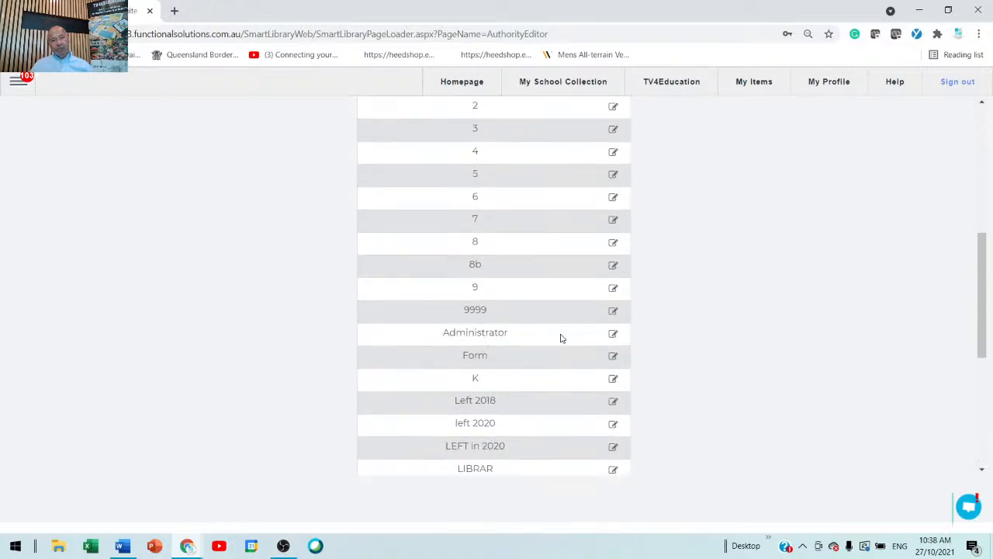
pyautogui.click(613, 334)
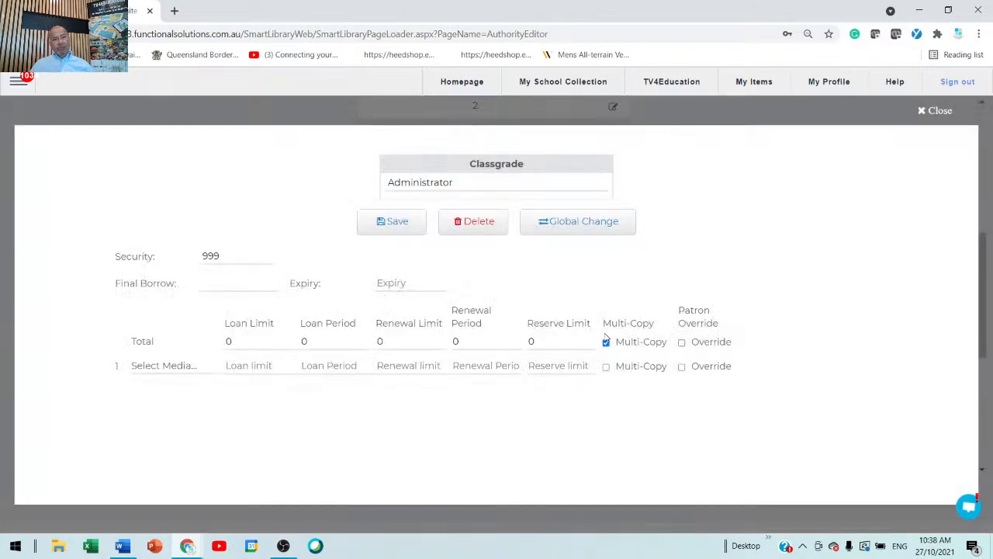
pyautogui.moveTo(270, 259); pyautogui.dragTo(189, 261)
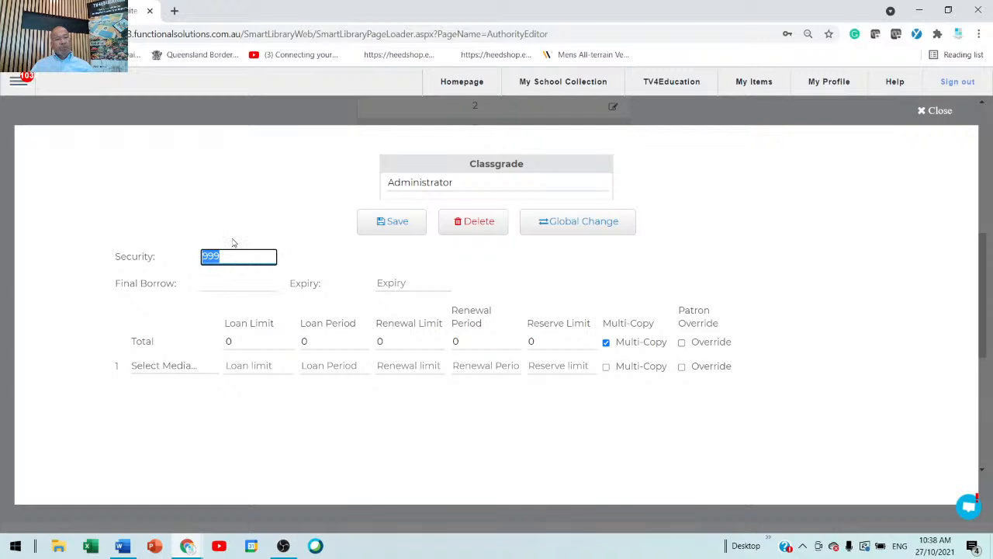
pyautogui.moveTo(255, 257); pyautogui.dragTo(159, 258)
pyautogui.click(246, 258)
pyautogui.write('9')
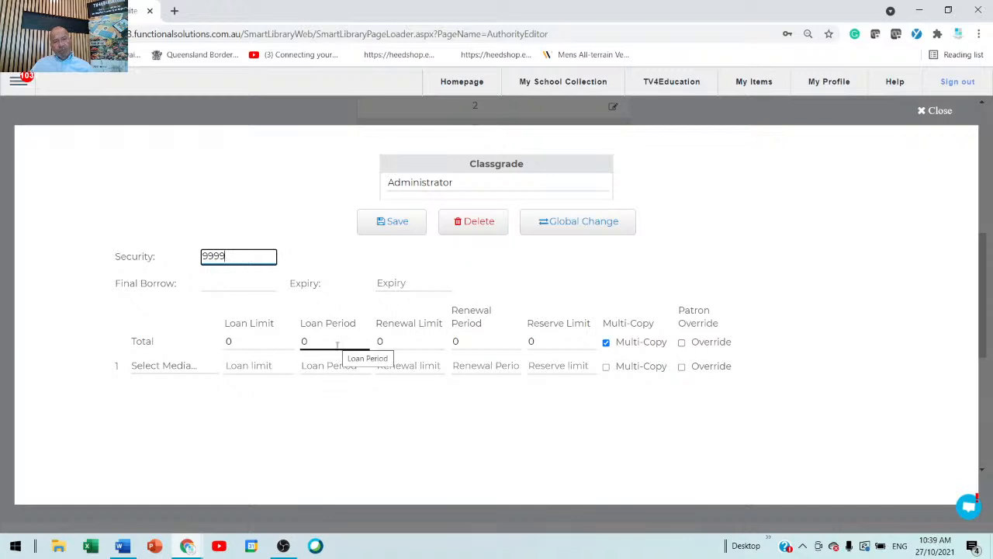
# Save the Administrator class grade, close its record and return to the Classgrade list.
pyautogui.click(427, 341)
pyautogui.click(479, 347)
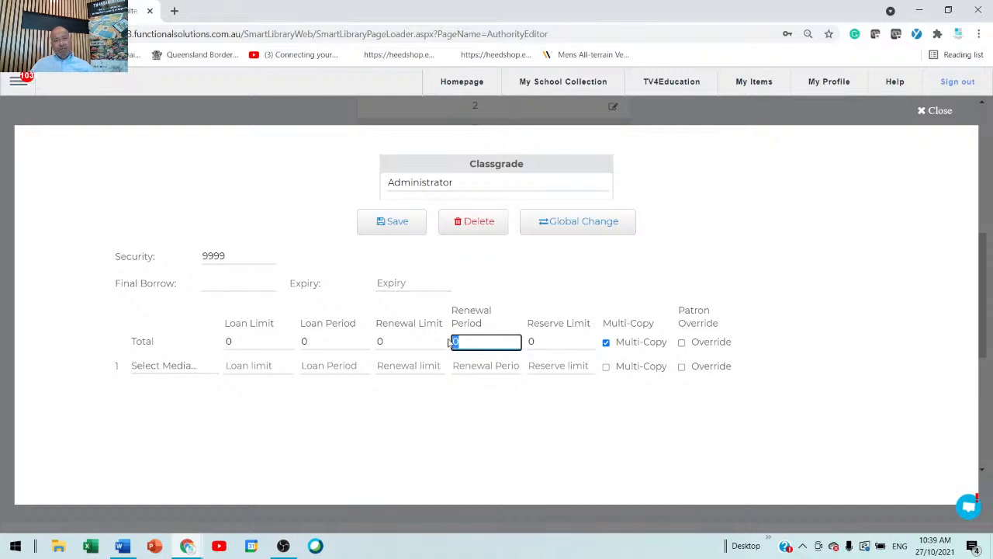
pyautogui.click(398, 226)
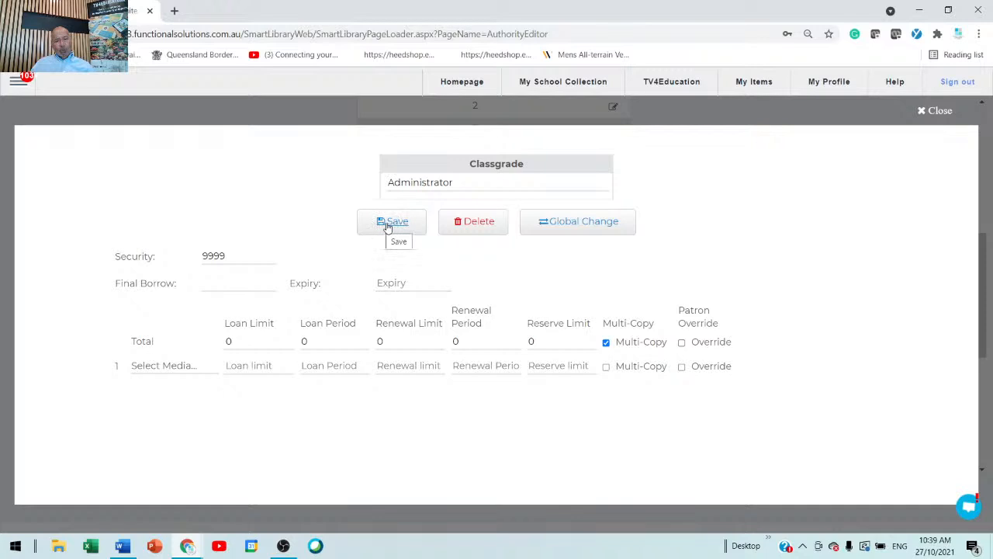
pyautogui.click(397, 224)
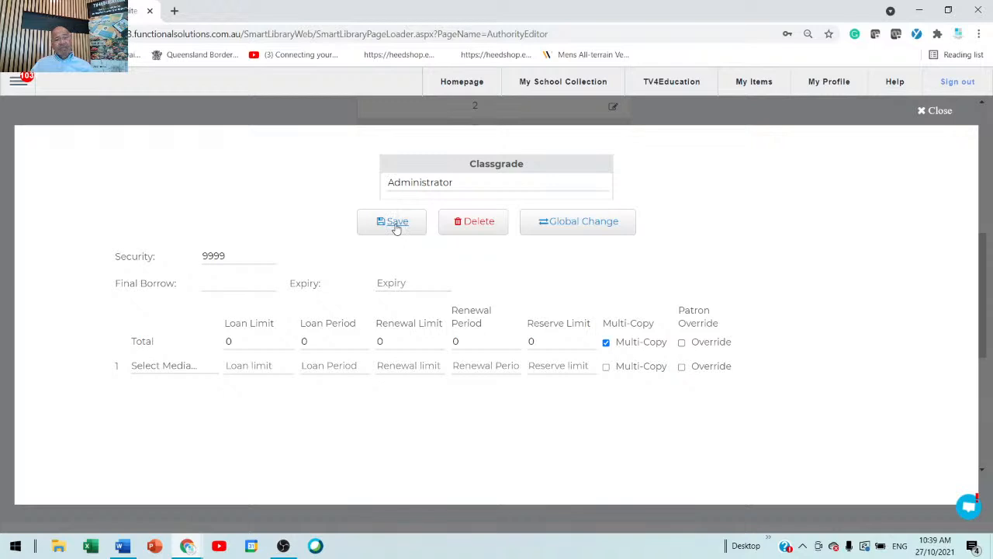
pyautogui.click(486, 186)
pyautogui.moveTo(486, 186); pyautogui.dragTo(384, 189)
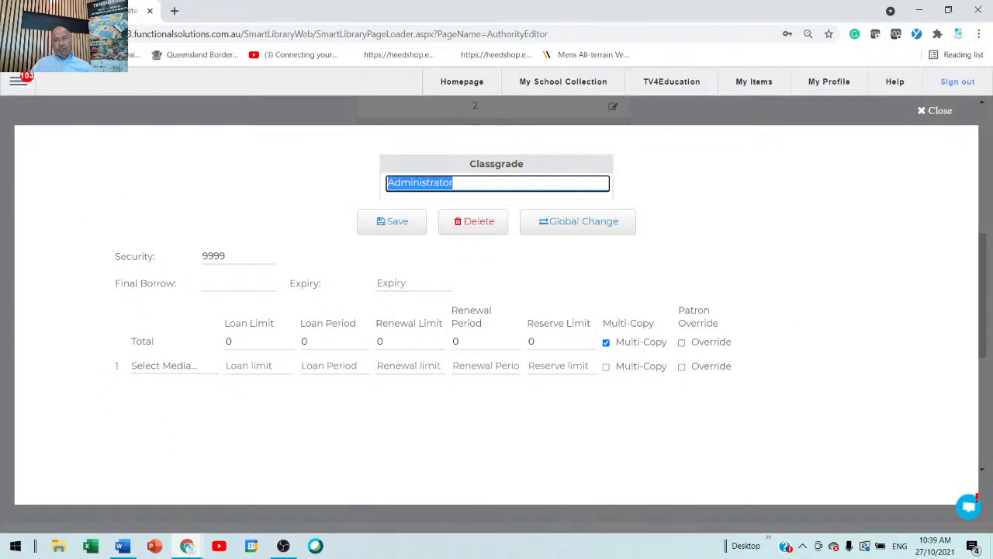
pyautogui.click(937, 111)
pyautogui.scroll(2, 433, 293)
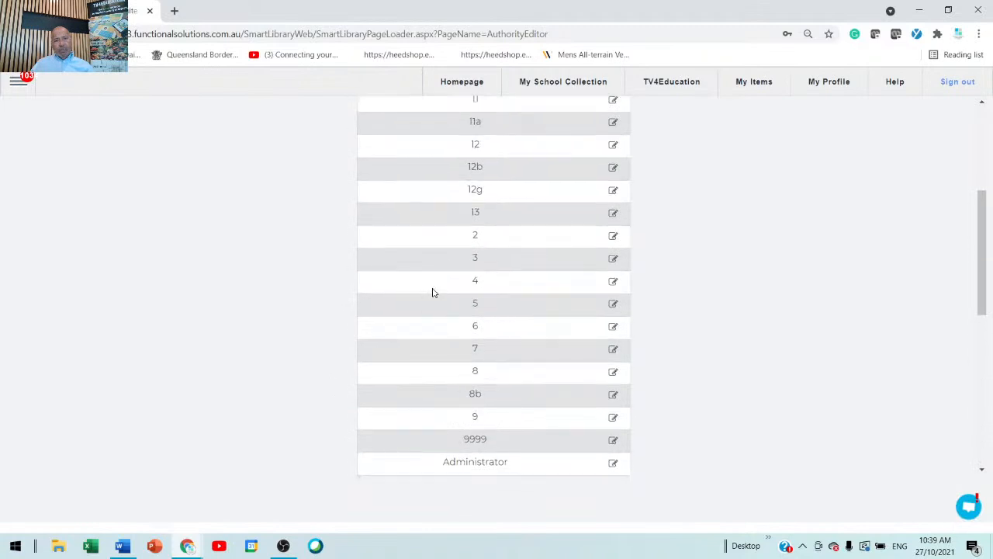
# Set class grade 12's total renewal period to 7, save the record and close it.
pyautogui.scroll(1, 472, 210)
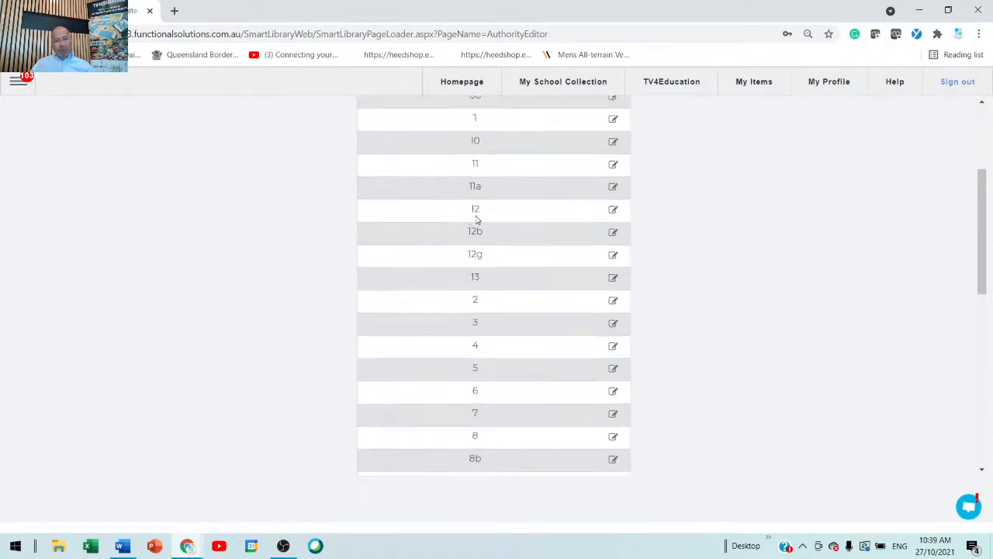
pyautogui.click(613, 211)
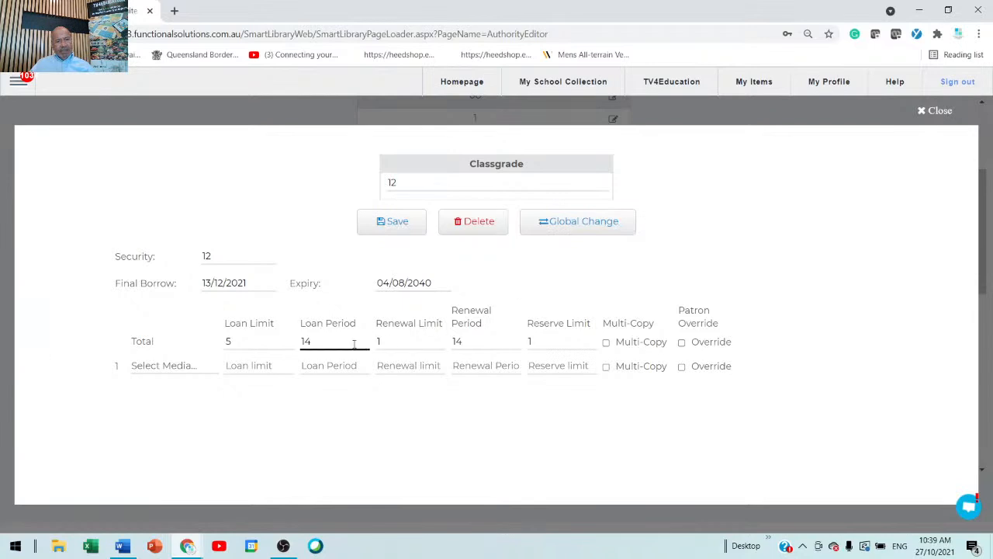
pyautogui.moveTo(495, 342); pyautogui.dragTo(381, 342)
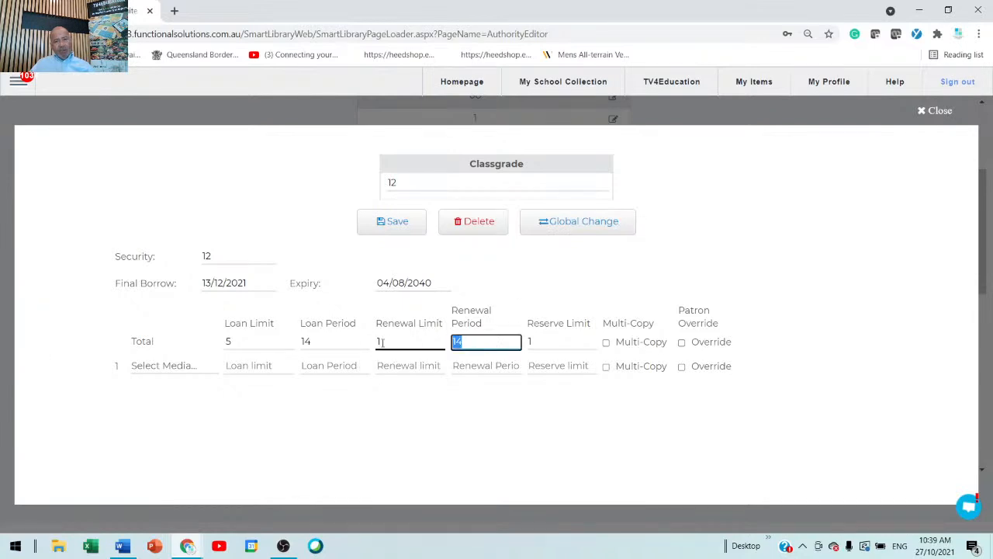
pyautogui.write('7')
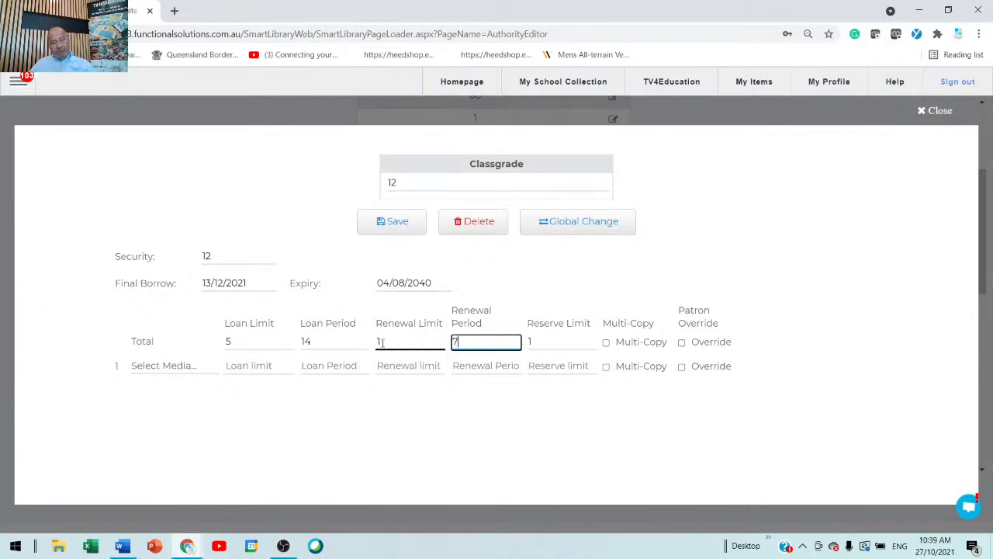
pyautogui.click(399, 225)
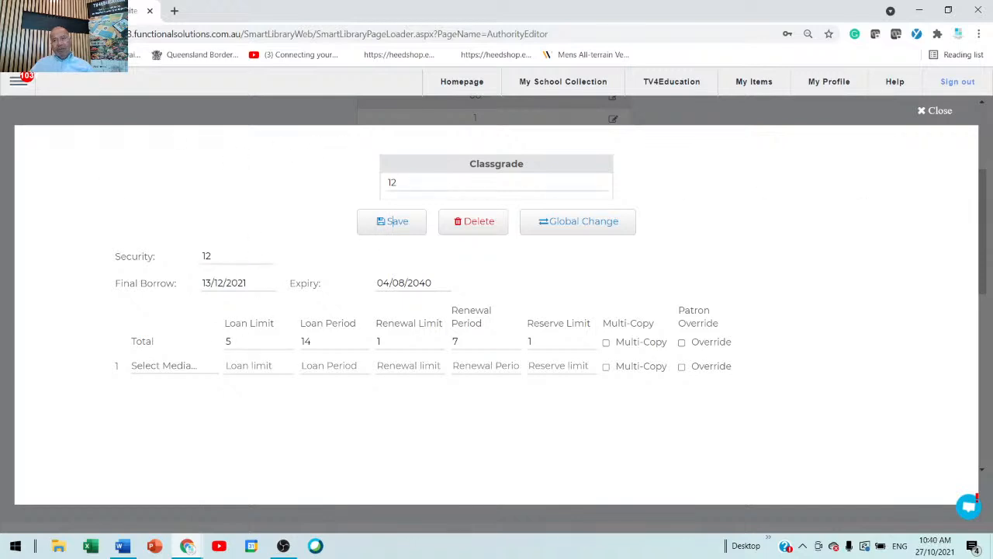
pyautogui.click(922, 112)
# Leave the Classgrade list and open Patron Management.
pyautogui.scroll(3, 194, 295)
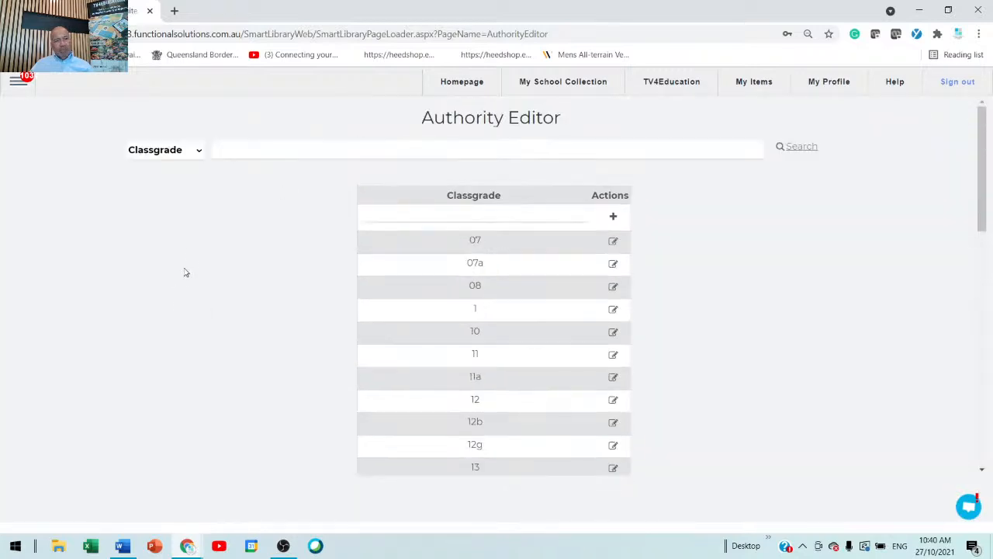
pyautogui.click(19, 84)
pyautogui.click(35, 378)
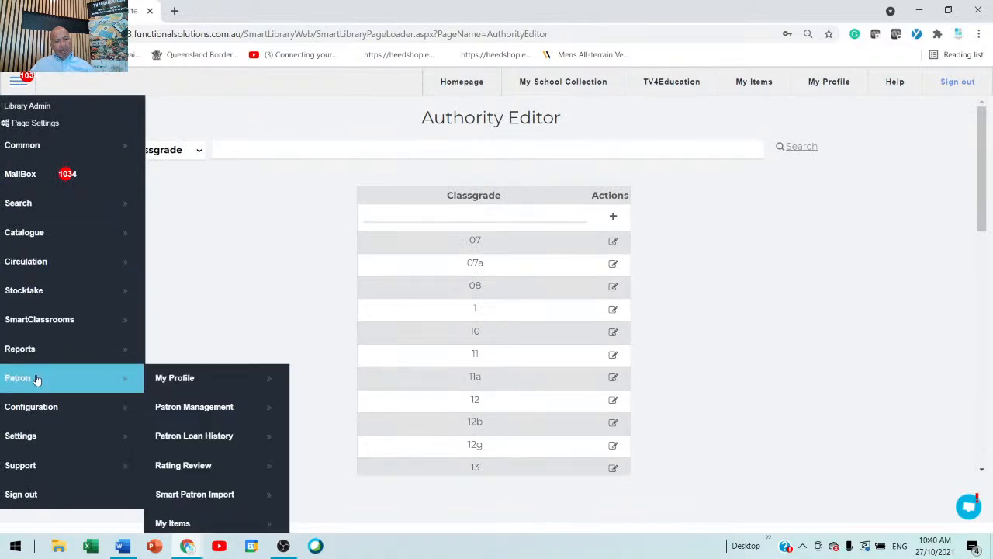
pyautogui.click(243, 409)
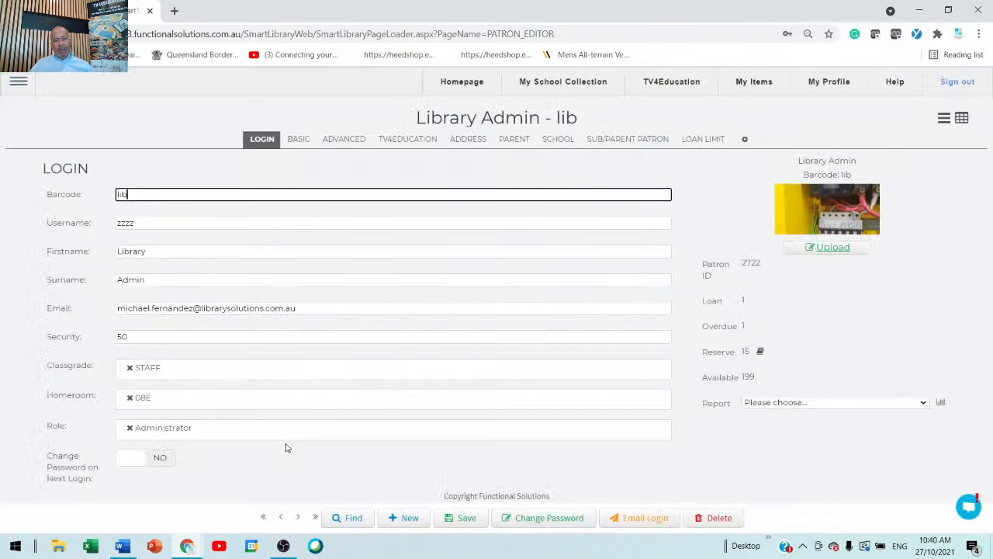
# Search all patron fields for a first name and check the security level of the class grade 12 student in homeroom 07C.
pyautogui.click(360, 524)
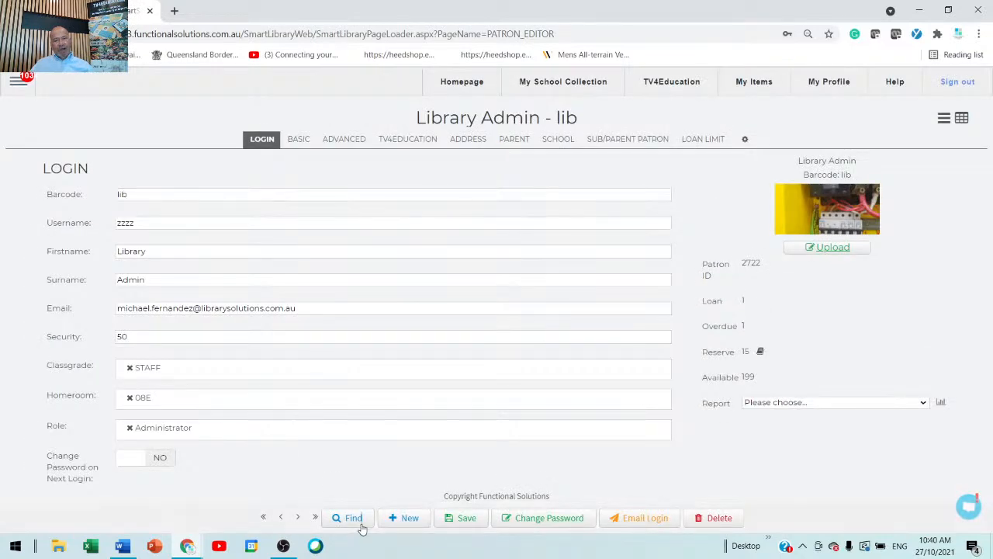
pyautogui.write('john')
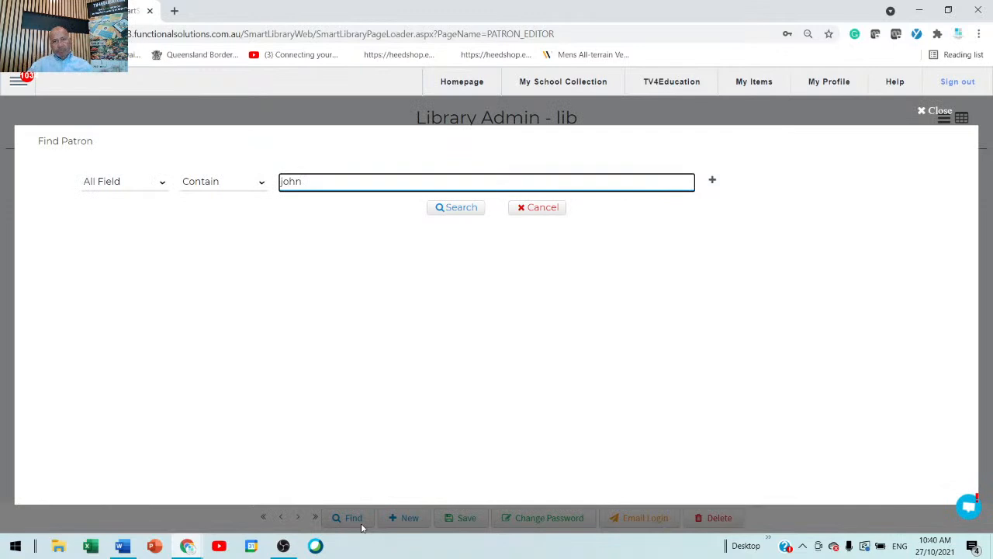
pyautogui.press('Return')
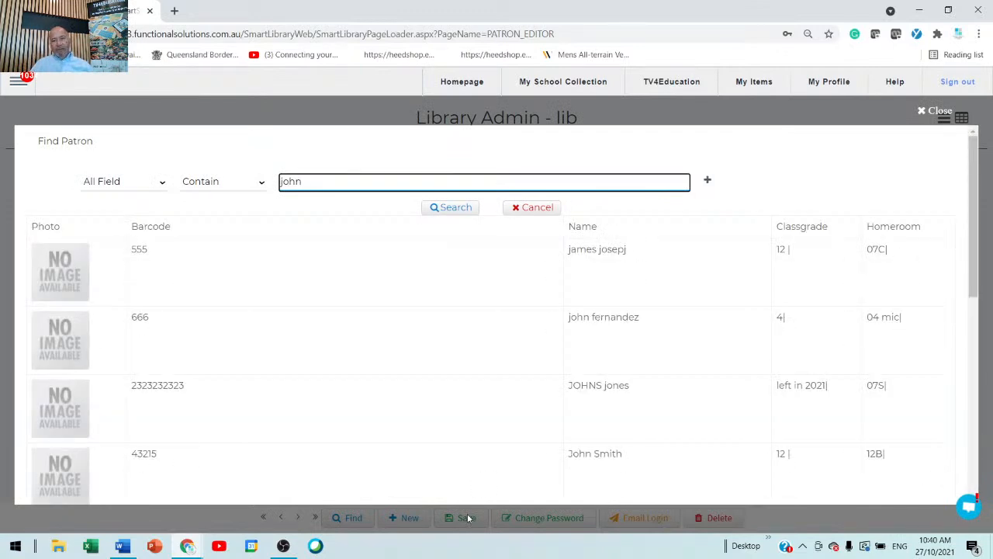
pyautogui.click(586, 252)
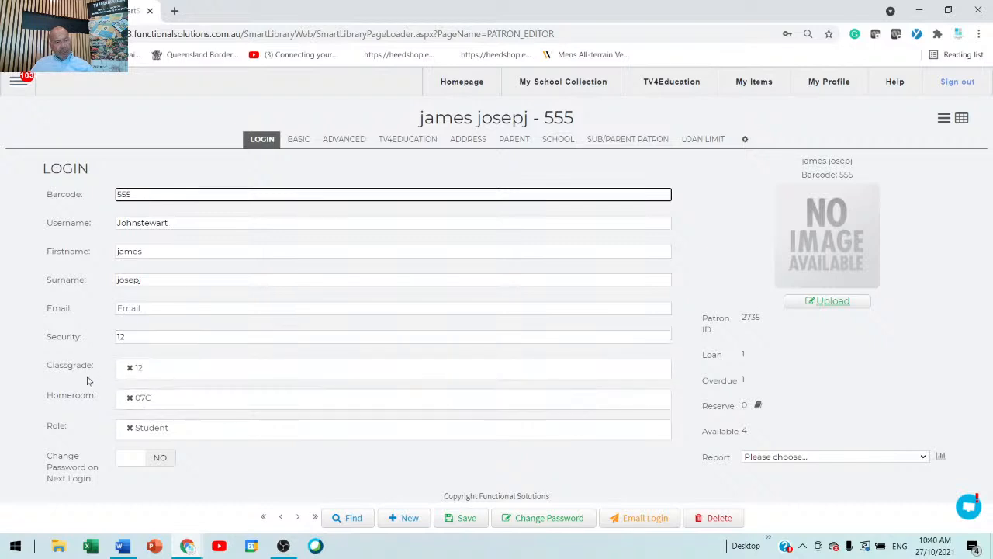
pyautogui.doubleClick(122, 339)
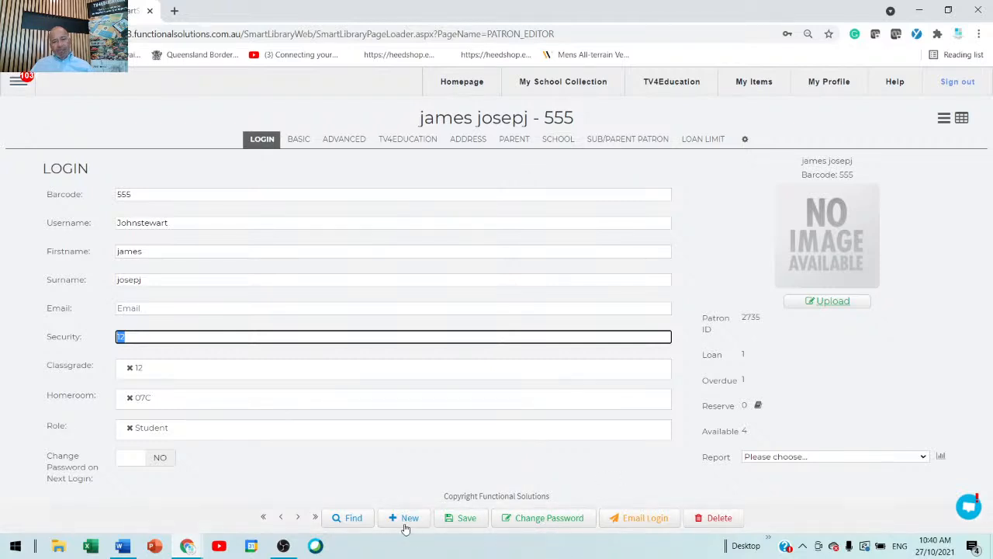
# Search the patrons for a different first name and open the Library Admin record.
pyautogui.click(354, 524)
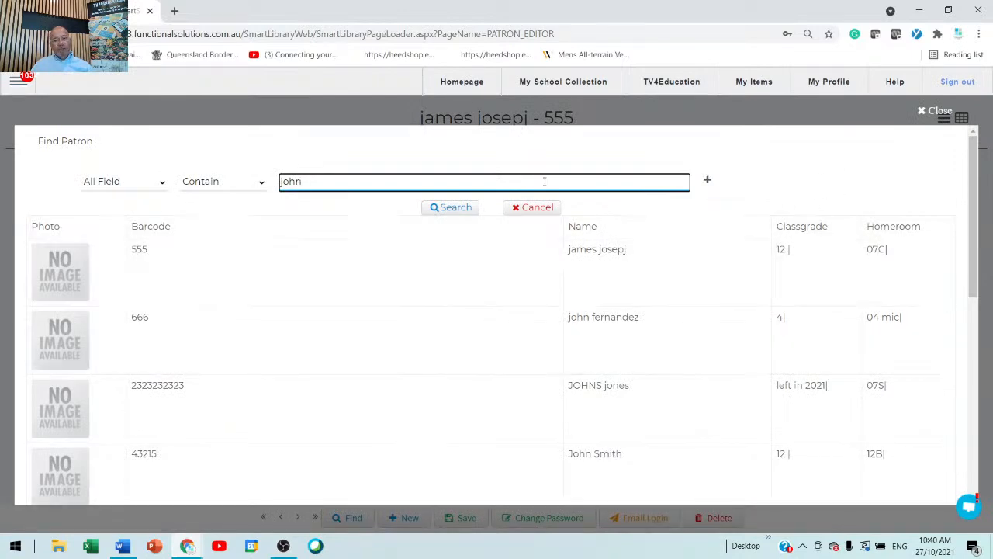
pyautogui.scroll(-6, 650, 367)
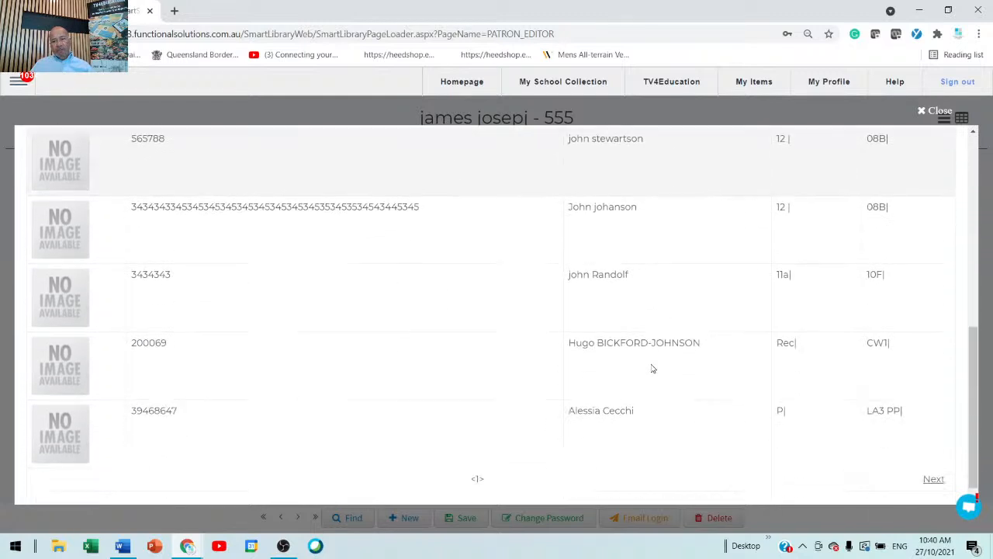
pyautogui.scroll(8, 532, 210)
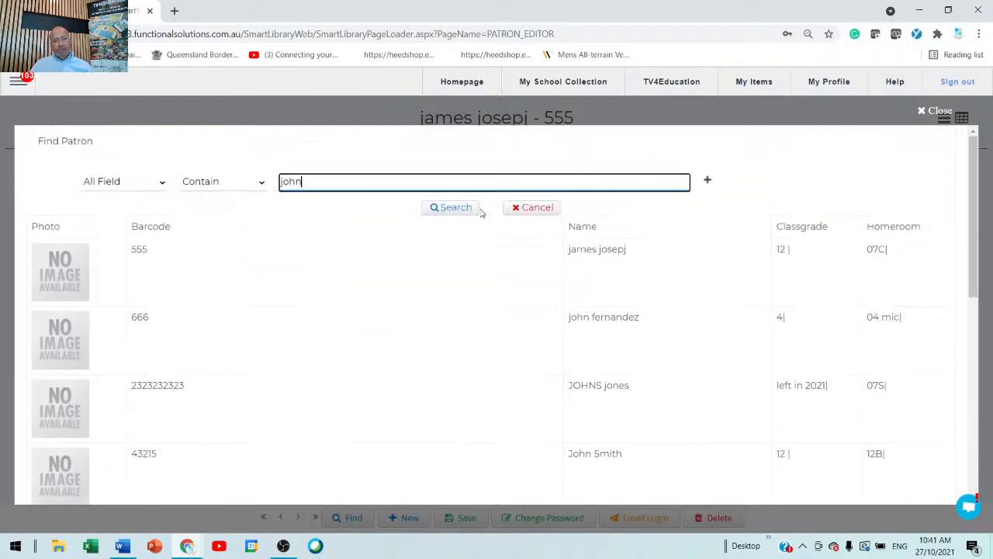
pyautogui.moveTo(482, 186); pyautogui.dragTo(2, 186)
pyautogui.write('michael')
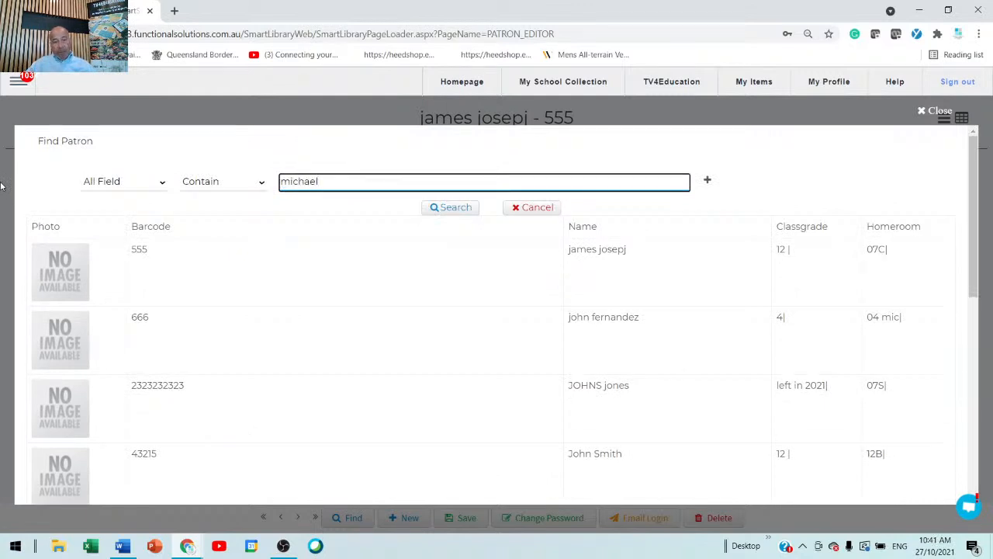
pyautogui.press('Return')
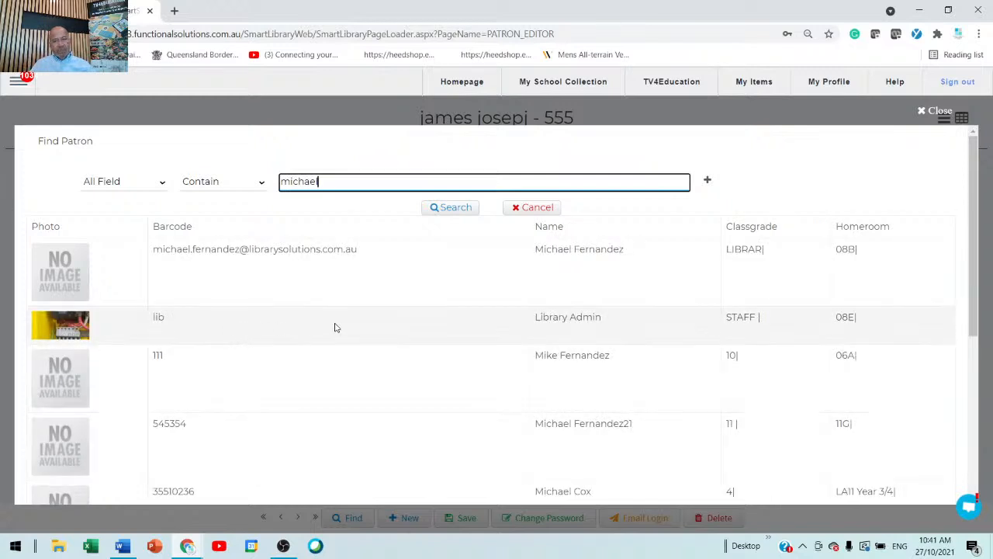
pyautogui.click(642, 332)
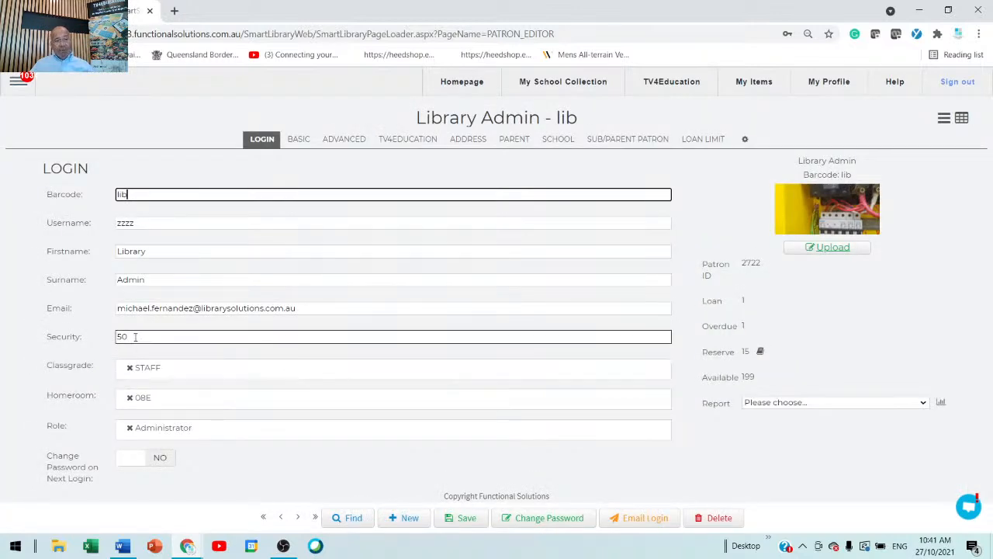
# Change the Library Admin patron's class grade to Administrator, save the system user and check the record's security level.
pyautogui.click(193, 372)
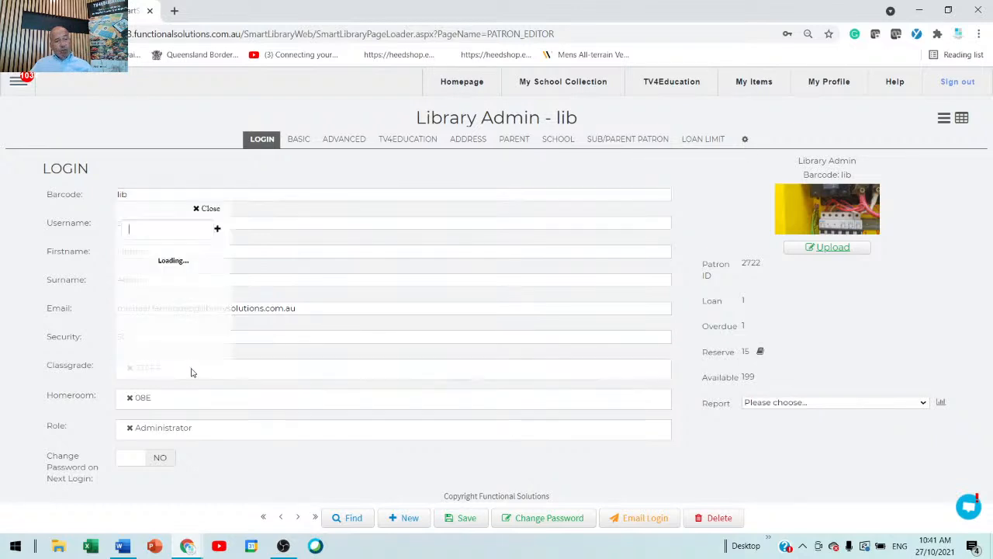
pyautogui.scroll(-6, 198, 363)
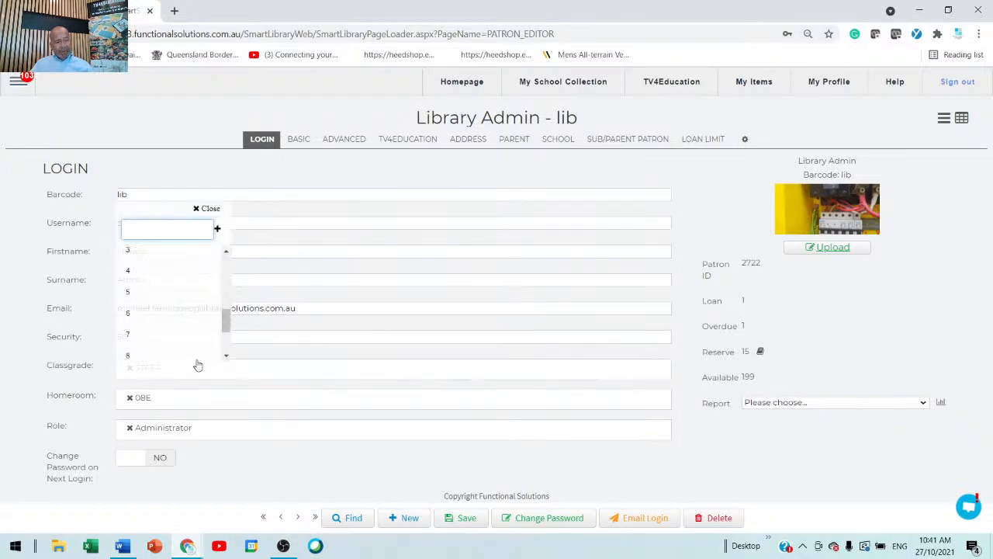
pyautogui.click(163, 287)
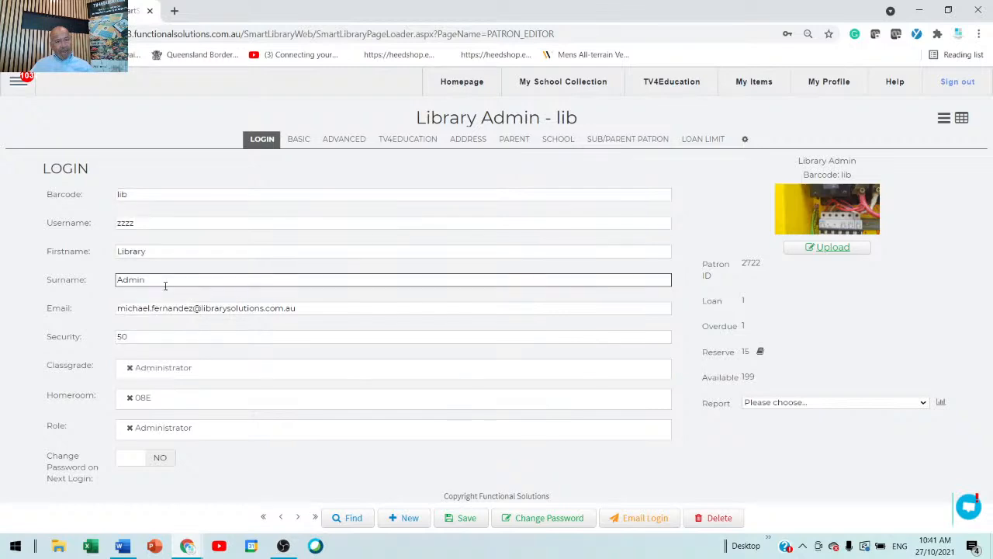
pyautogui.click(471, 518)
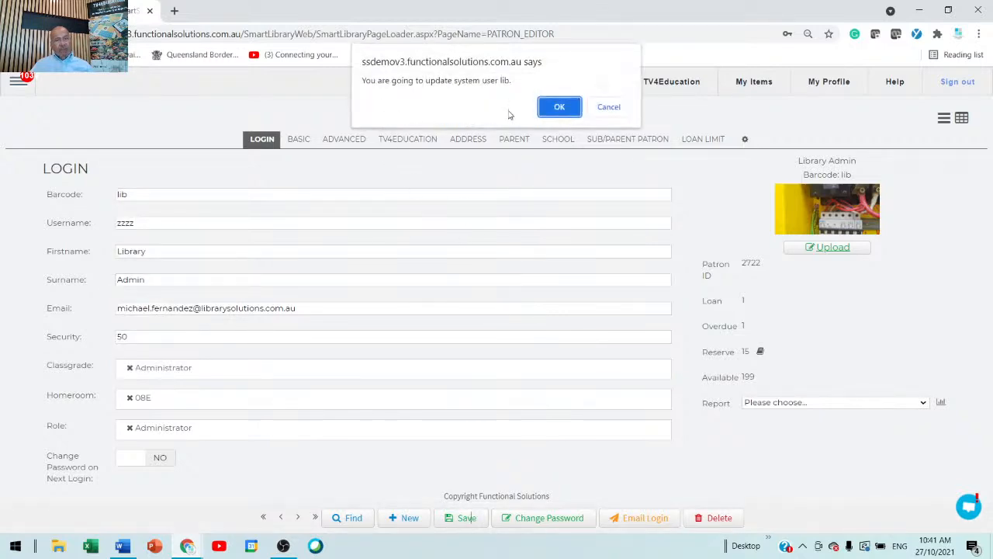
pyautogui.click(559, 107)
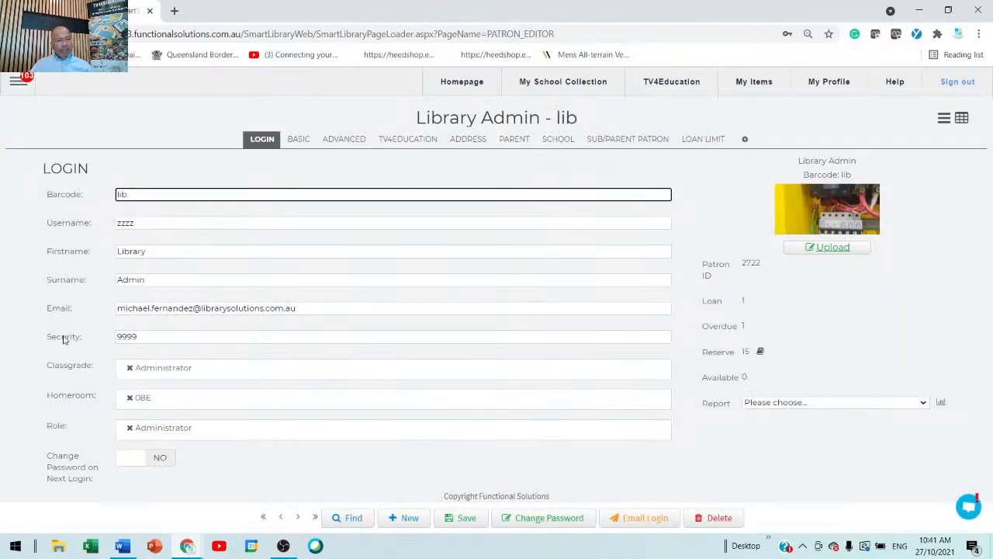
pyautogui.click(153, 341)
pyautogui.moveTo(155, 341); pyautogui.dragTo(79, 336)
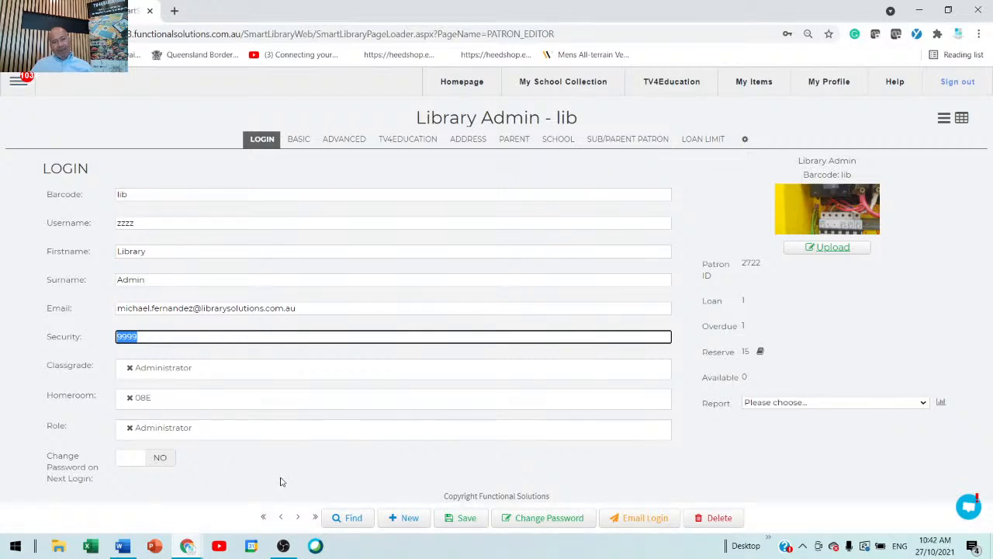
# Open the Catalogue editor and go to the record of the title 1000 symbols.
pyautogui.click(18, 81)
pyautogui.moveTo(29, 237)
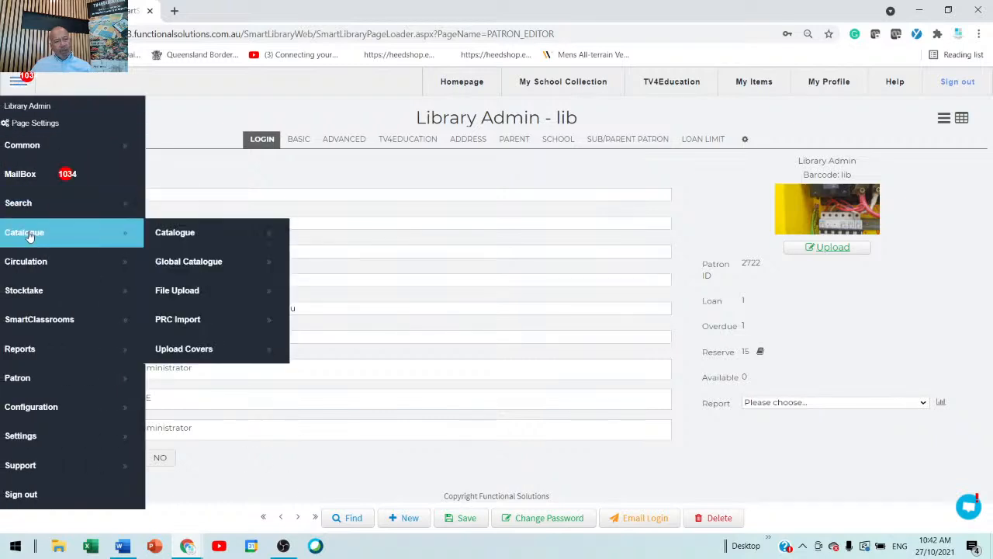
pyautogui.click(216, 238)
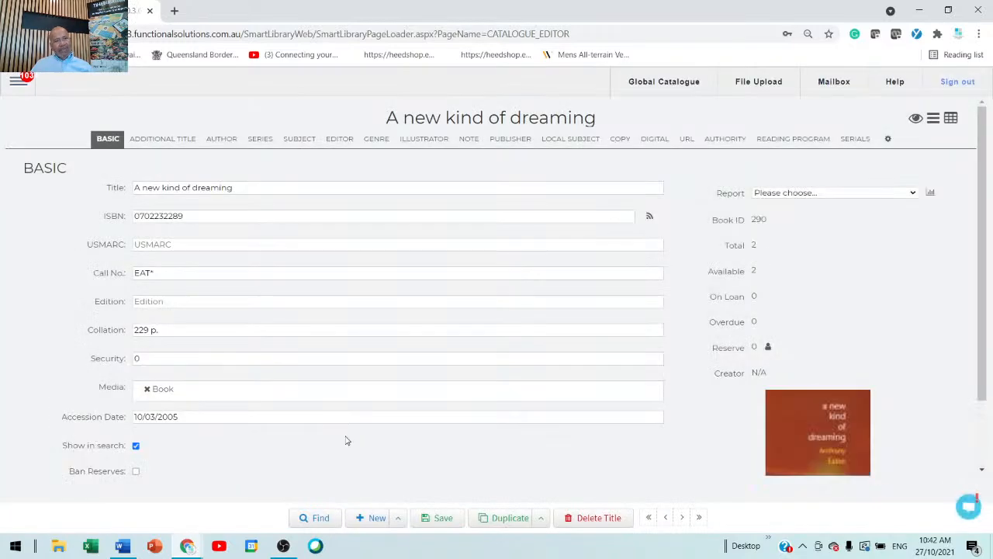
pyautogui.scroll(-2, 291, 262)
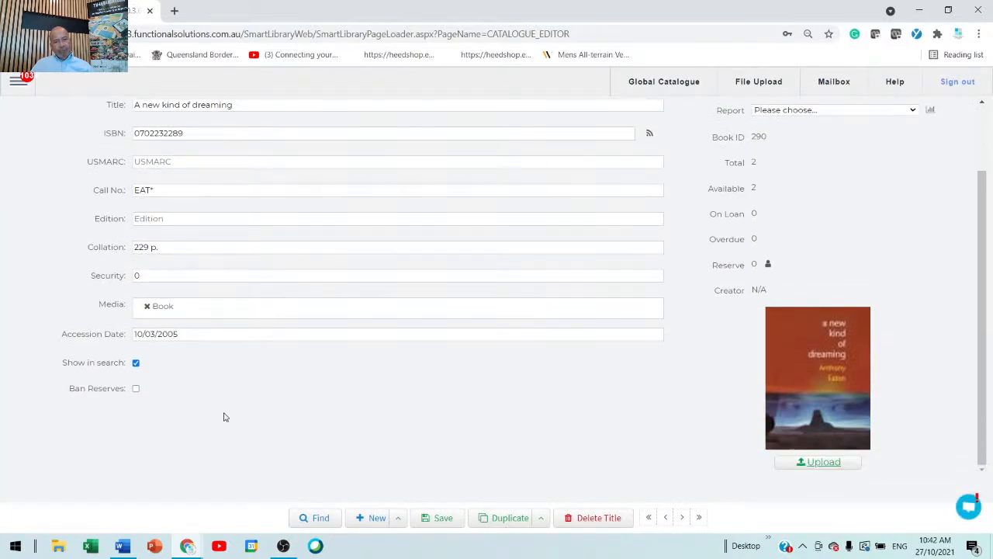
pyautogui.scroll(2, 363, 466)
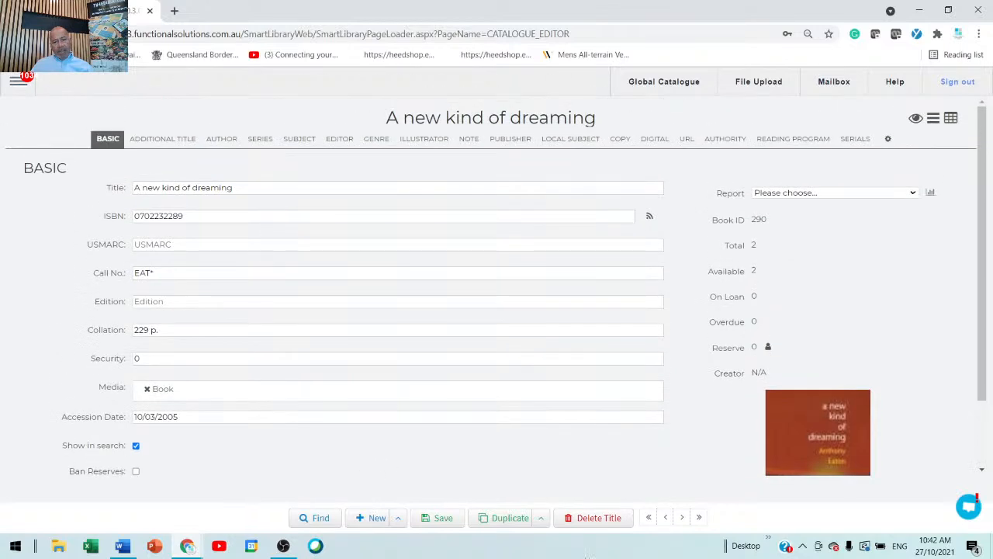
pyautogui.click(649, 521)
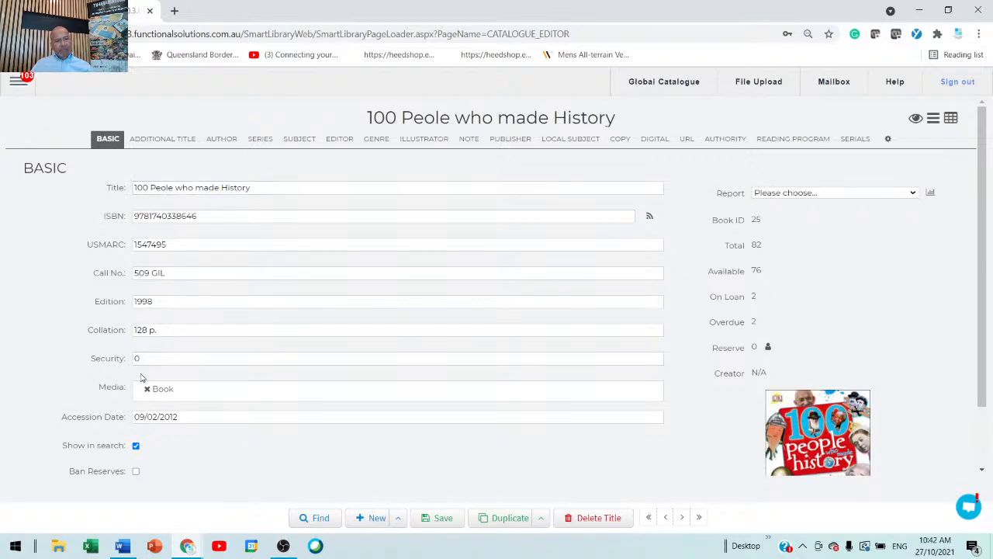
pyautogui.click(680, 518)
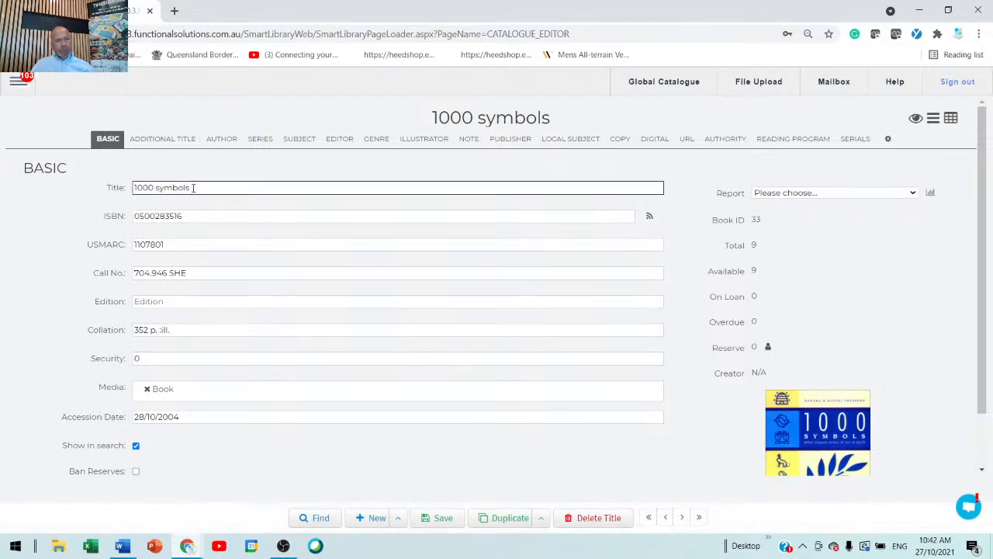
# Set the security level of the title 1000 symbols to 50 and save the record.
pyautogui.moveTo(183, 357); pyautogui.dragTo(42, 363)
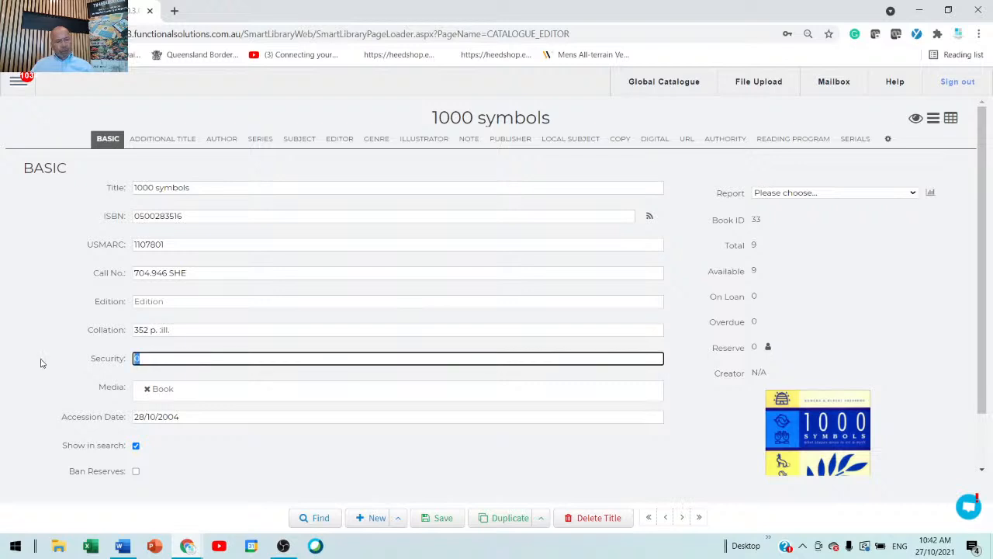
pyautogui.write('0')
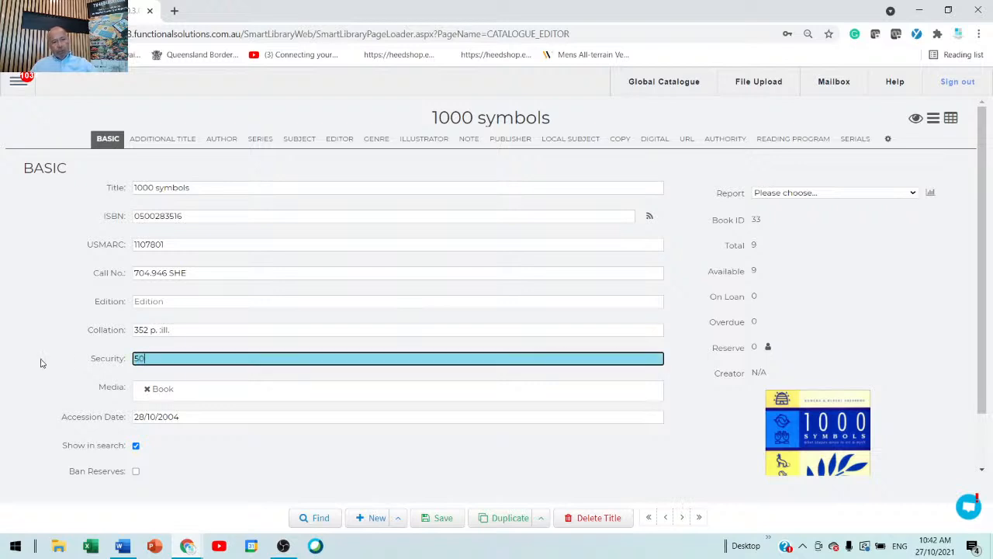
pyautogui.scroll(-1, 292, 389)
pyautogui.scroll(-2, 292, 389)
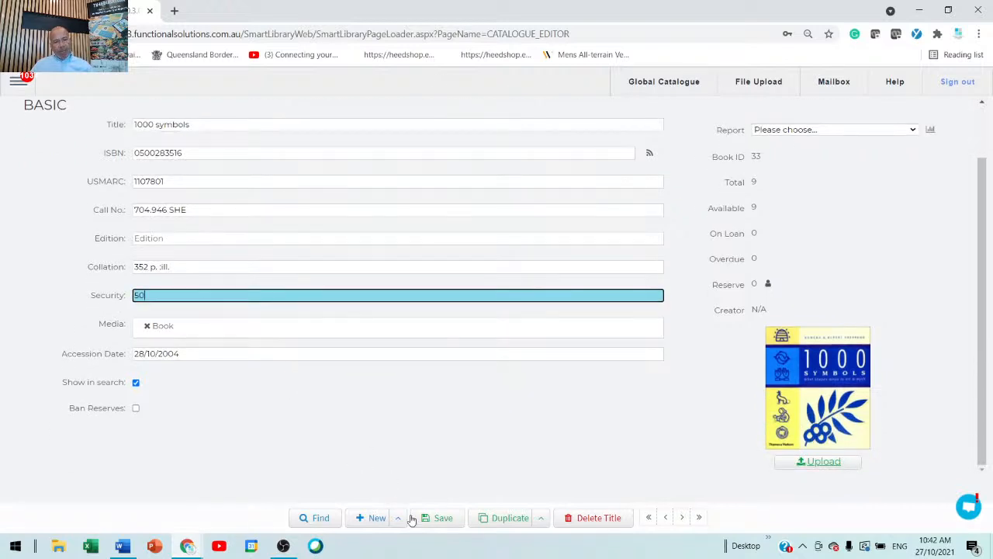
pyautogui.click(438, 520)
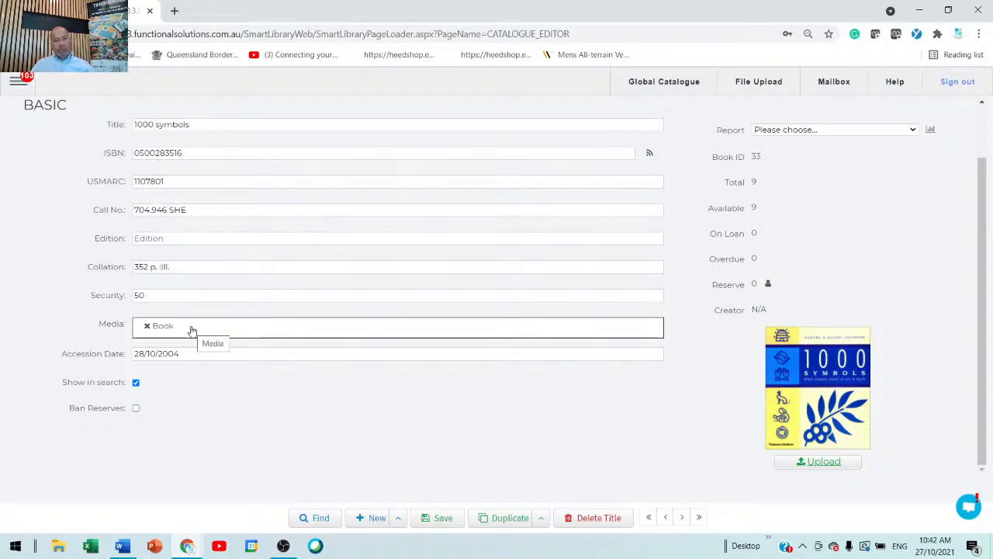
# Set the security level of the next title, 1001 books you must read before you die, to 12 and save the record.
pyautogui.click(682, 518)
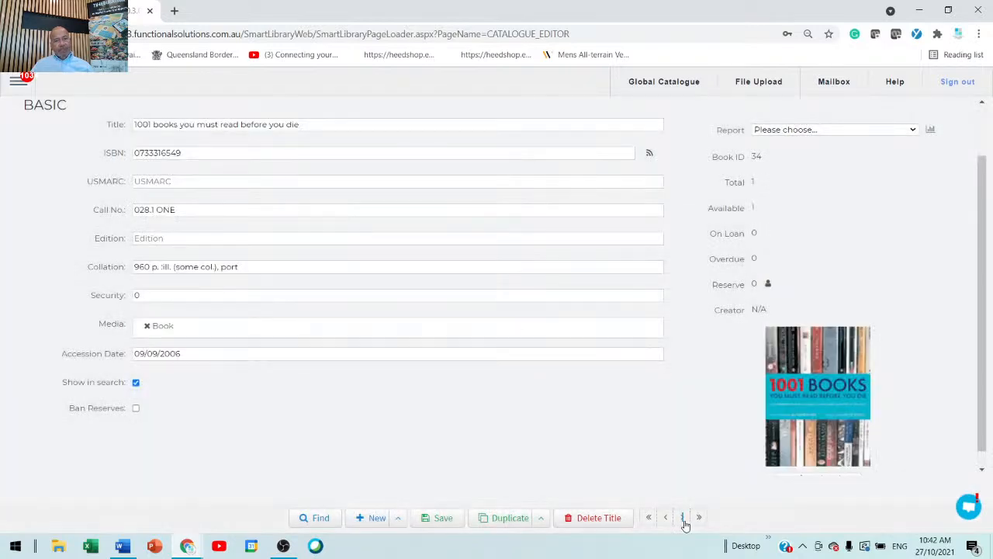
pyautogui.click(207, 296)
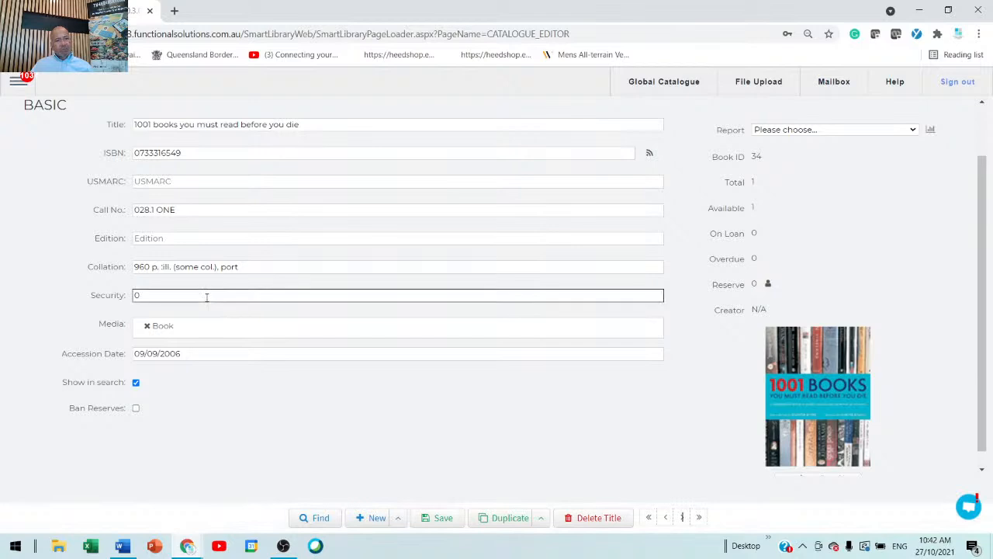
pyautogui.moveTo(207, 295); pyautogui.dragTo(69, 293)
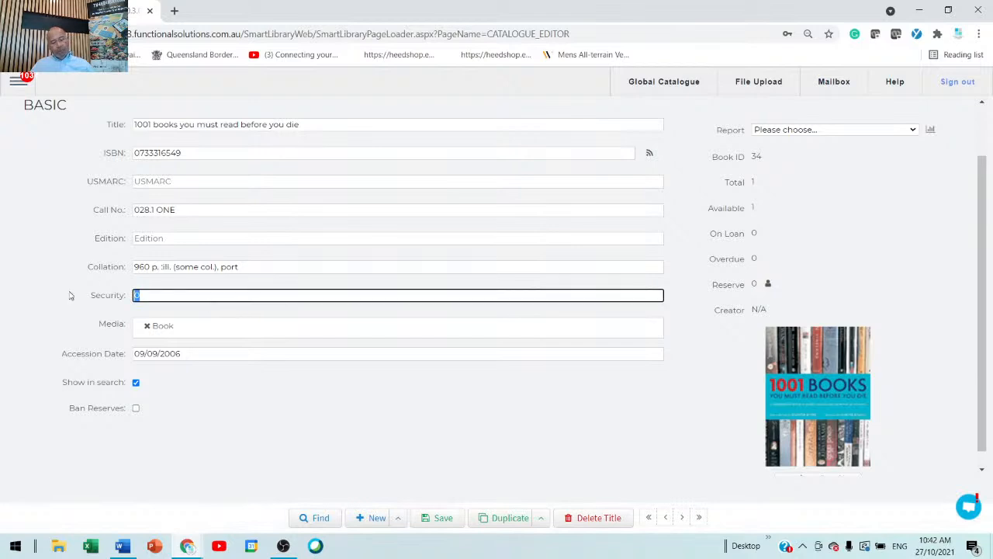
pyautogui.write('12')
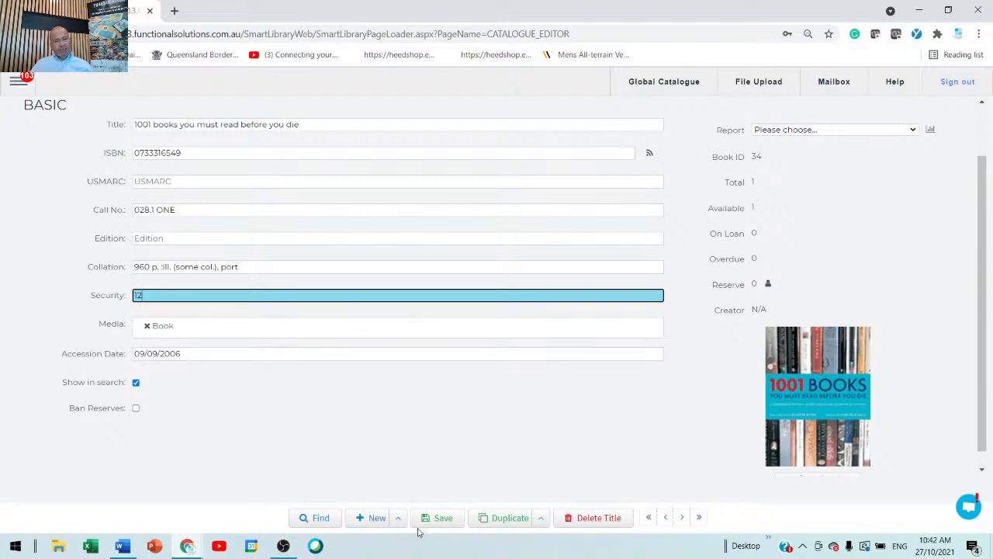
pyautogui.click(443, 517)
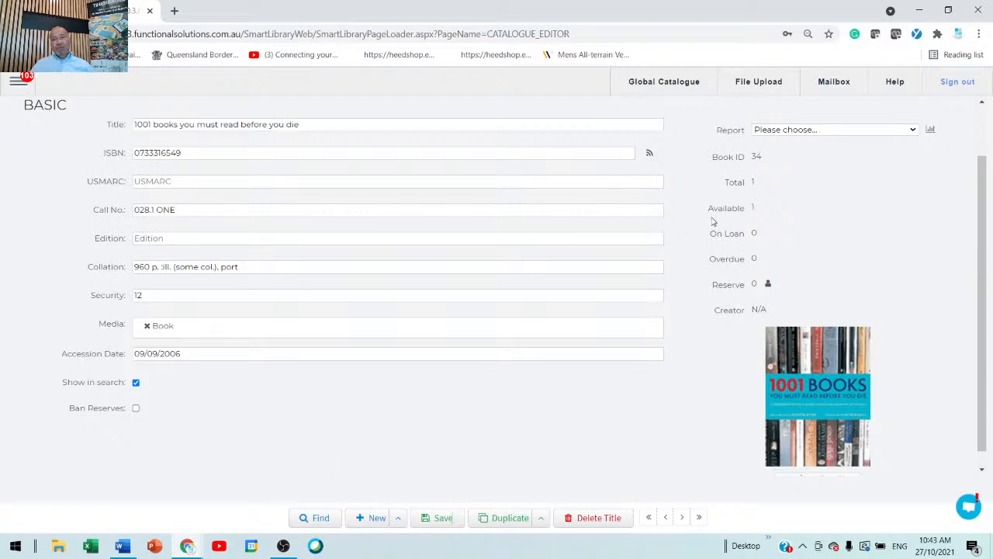
# Close the Catalogue editor's browser window and switch to Google Chrome.
pyautogui.click(974, 13)
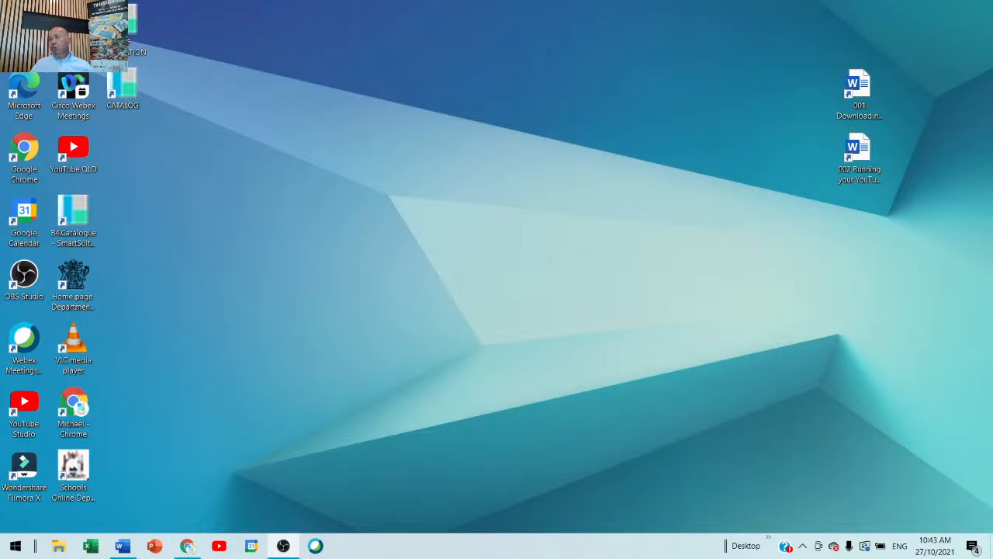
pyautogui.click(187, 545)
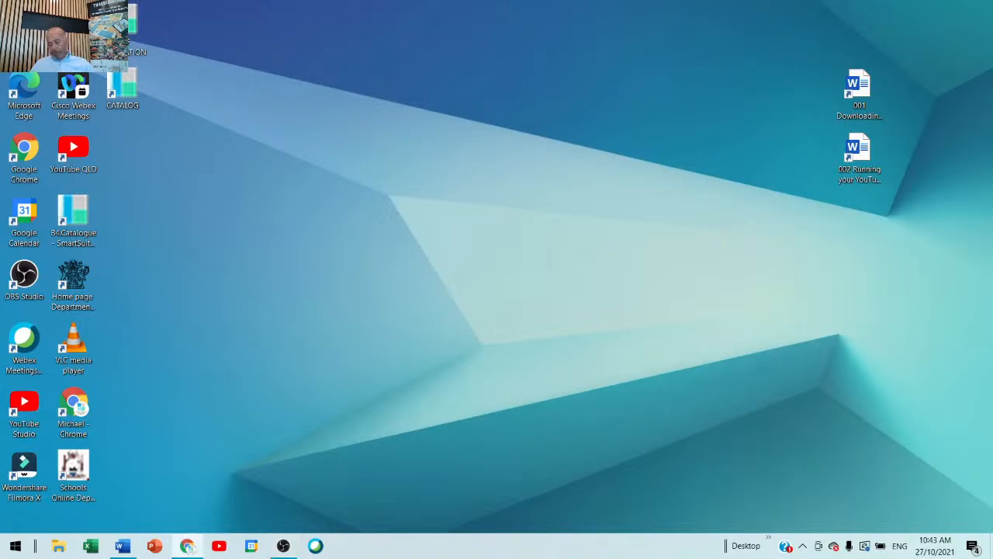